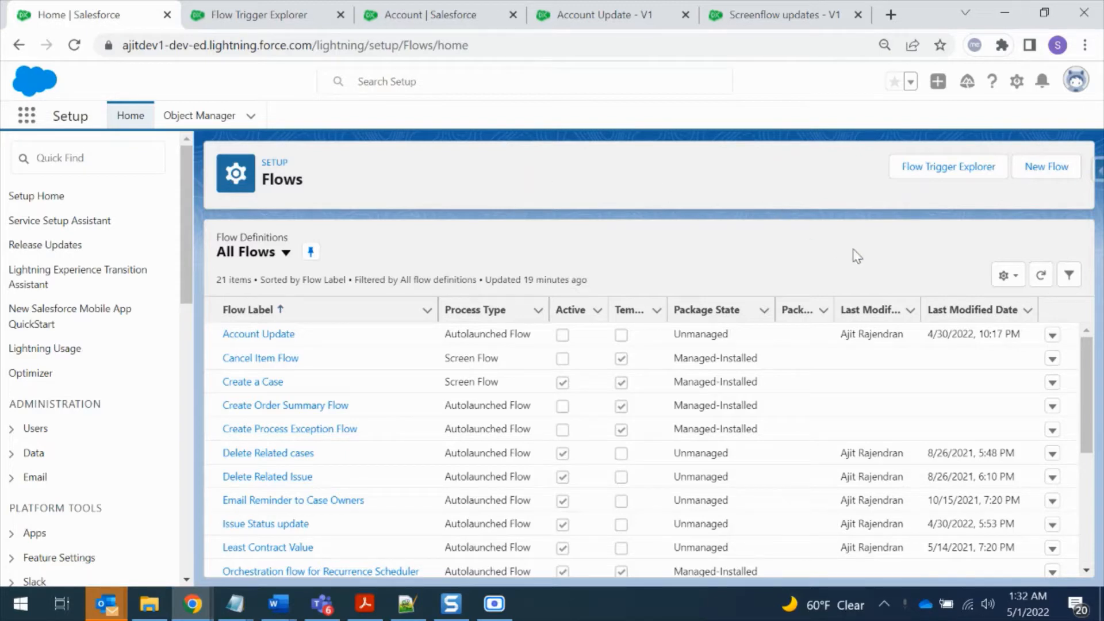
Create a new record-triggered flow and select Account as its triggering object
left_click(1053, 172)
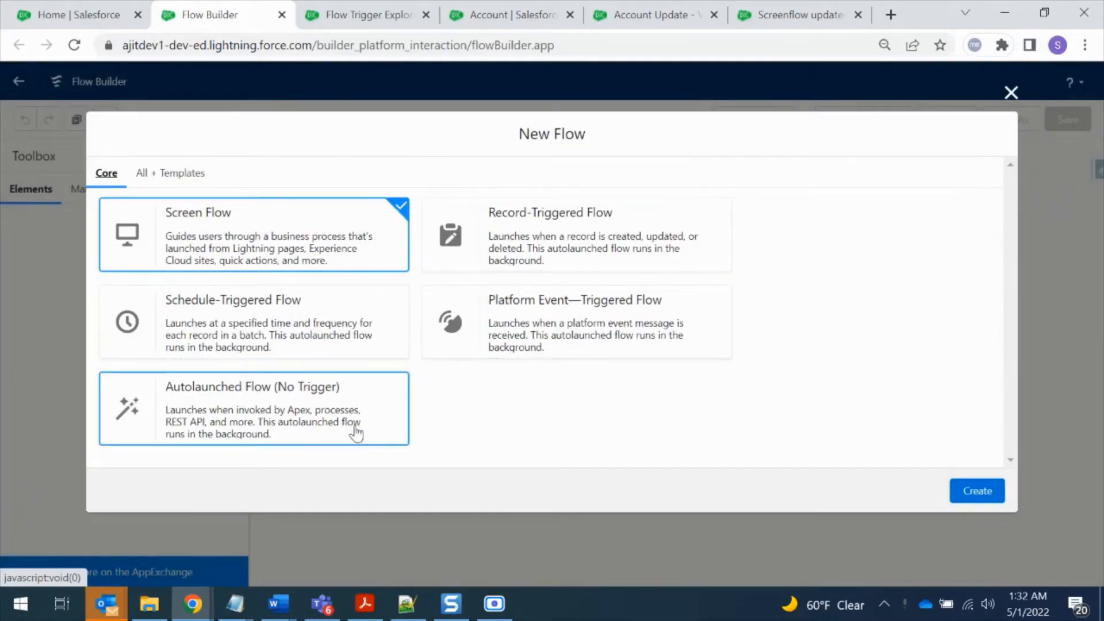
left_click(593, 258)
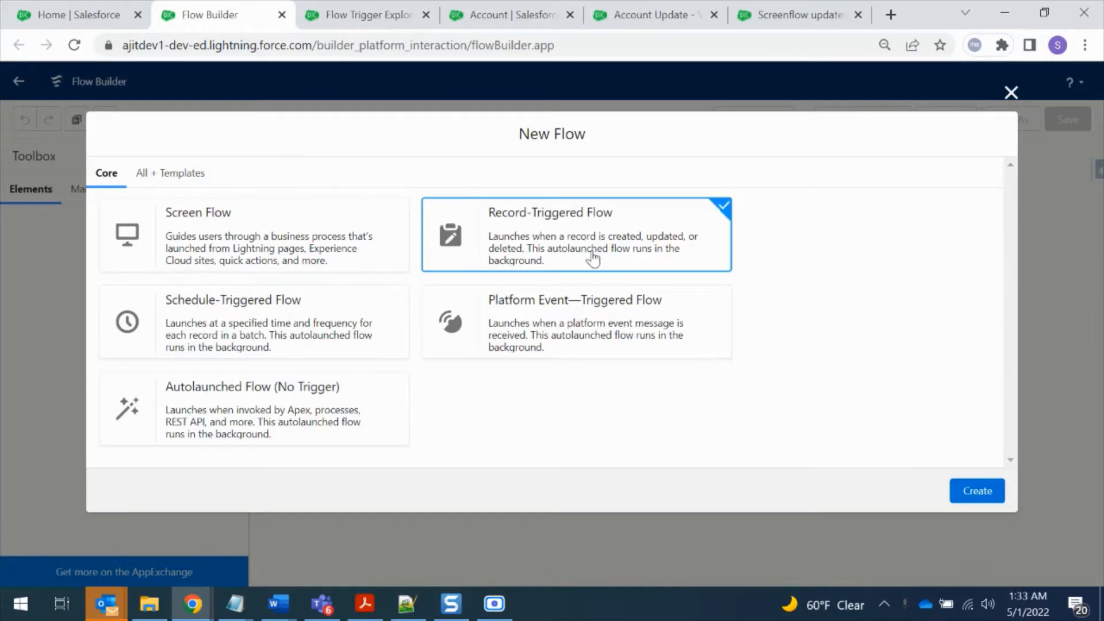
left_click(985, 496)
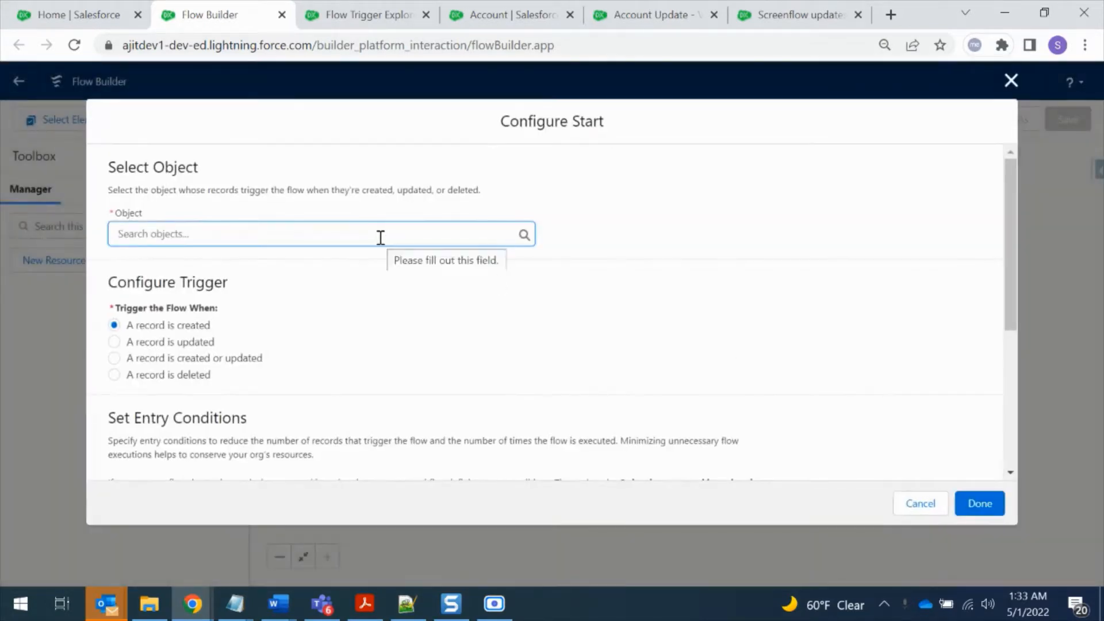
left_click(380, 237)
left_click(383, 272)
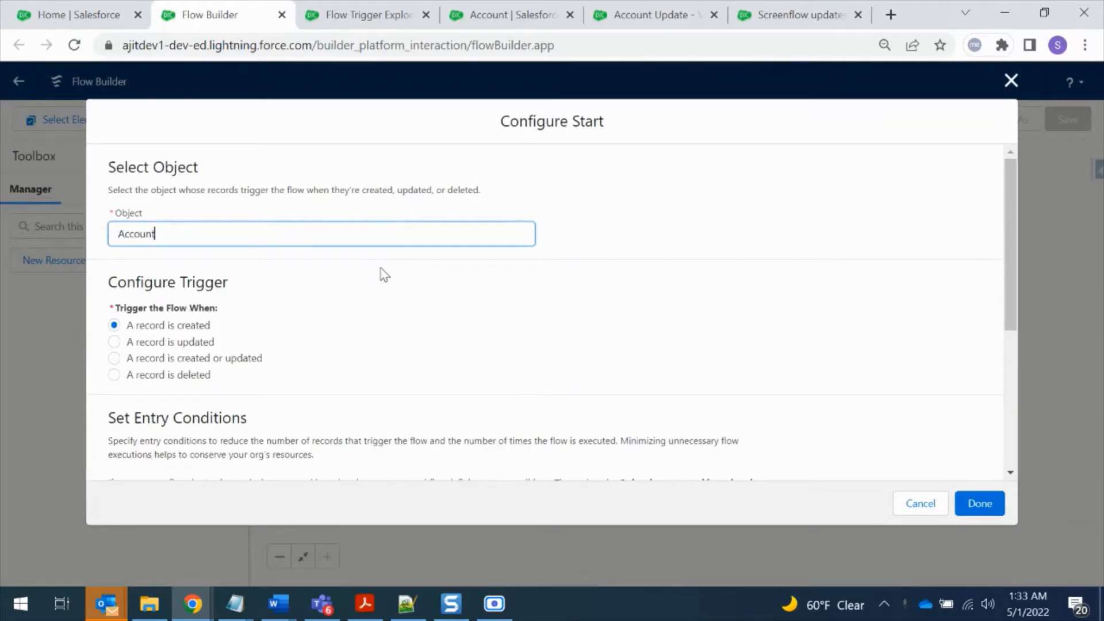
Set the flow's entry condition requirements to Formula Evaluates to True (New)
scroll(478, 362, "down", 3)
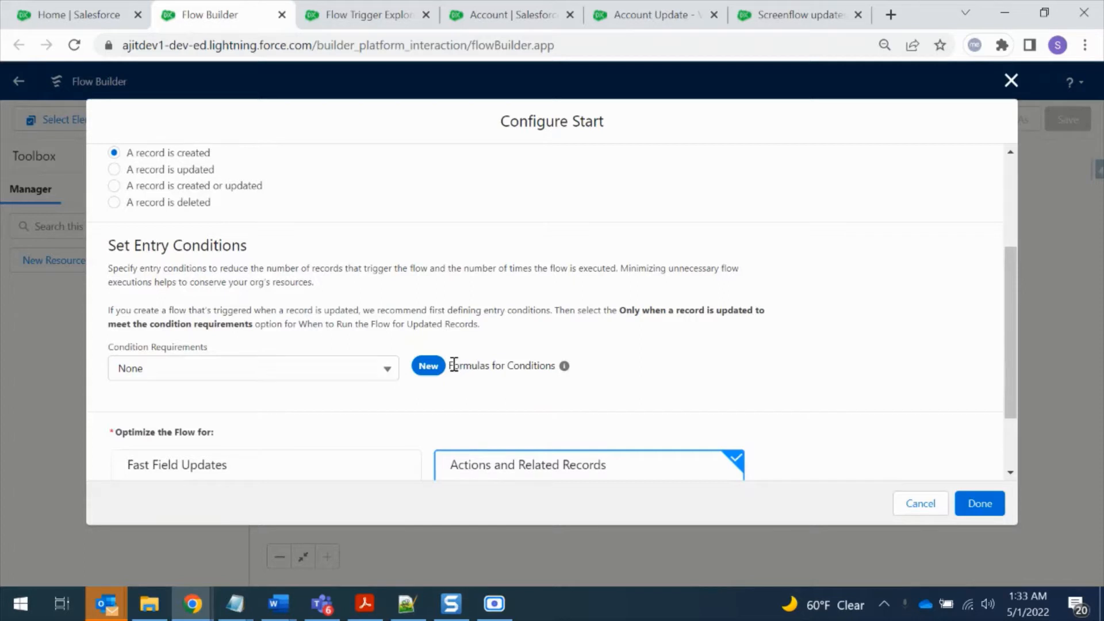
left_click_drag(451, 365, 539, 366)
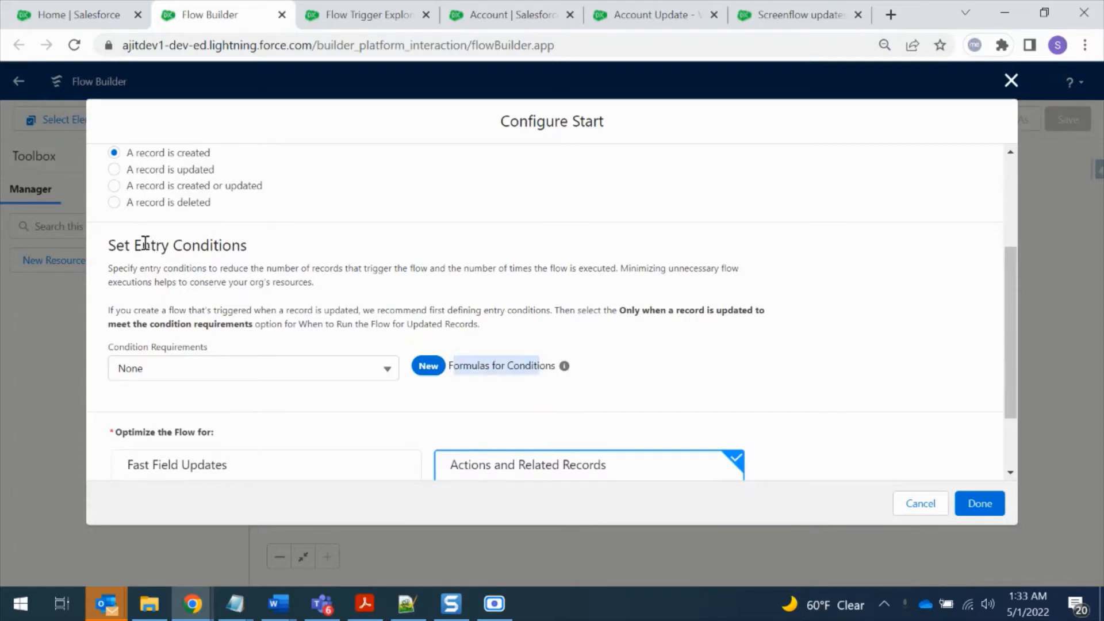
left_click(230, 372)
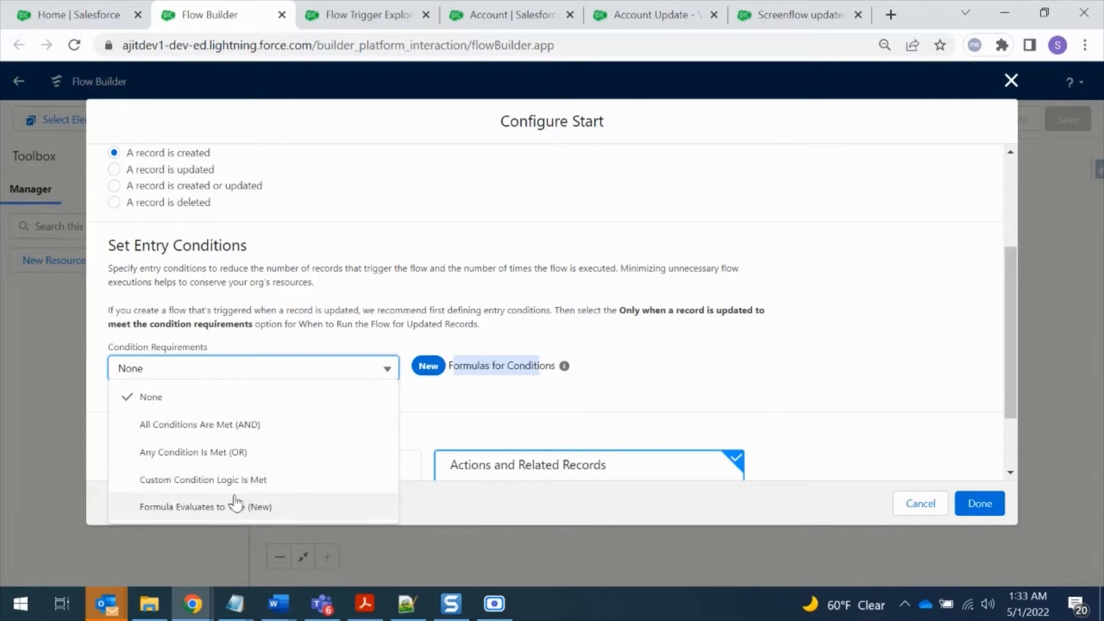
left_click(695, 371)
scroll(695, 371, "down", 2)
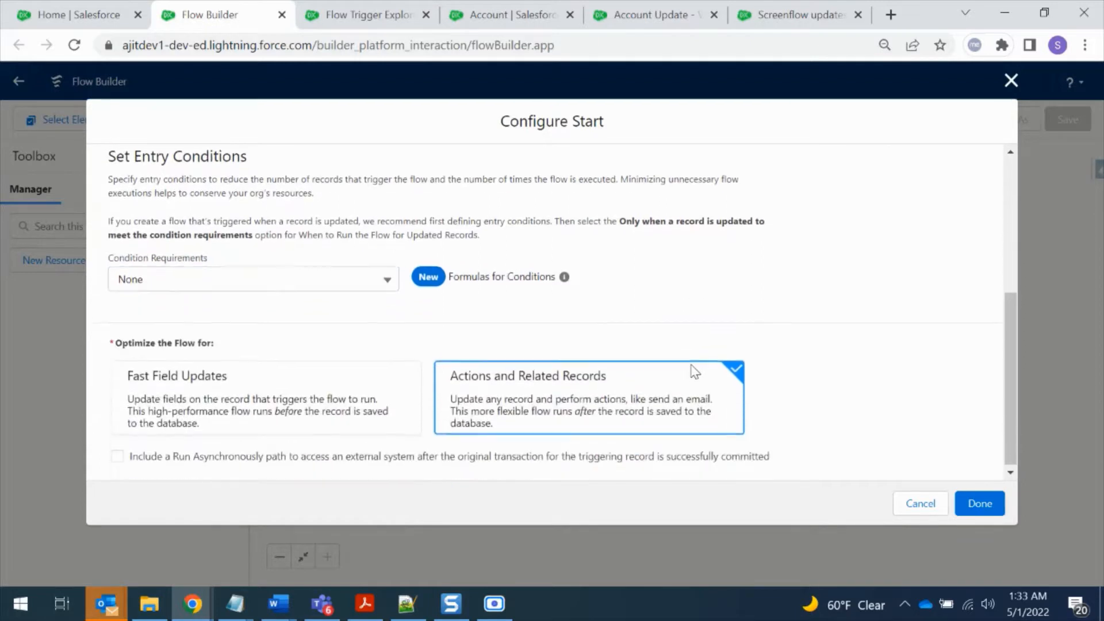
left_click(261, 277)
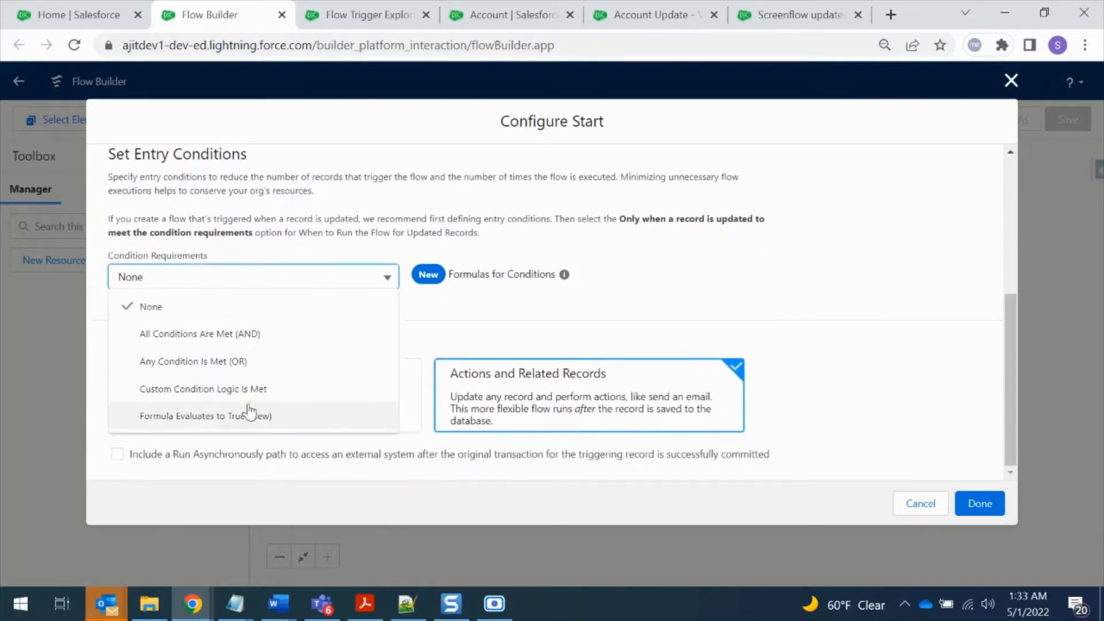
left_click(248, 415)
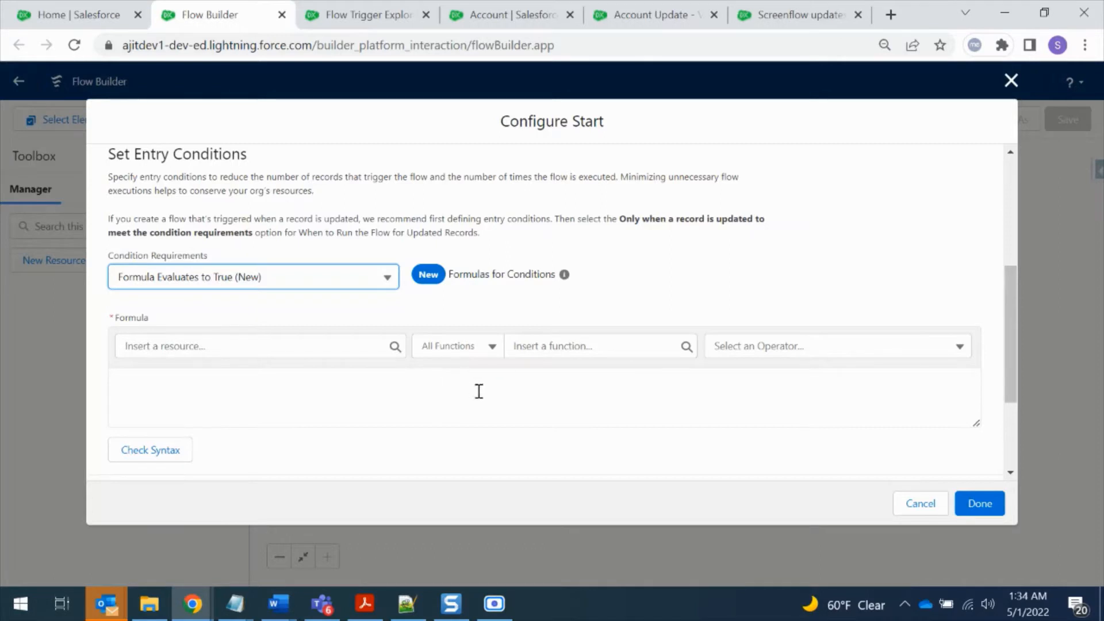
Go back to the Flows setup page, open Flow Trigger Explorer and look at the objects it offers
left_click(77, 8)
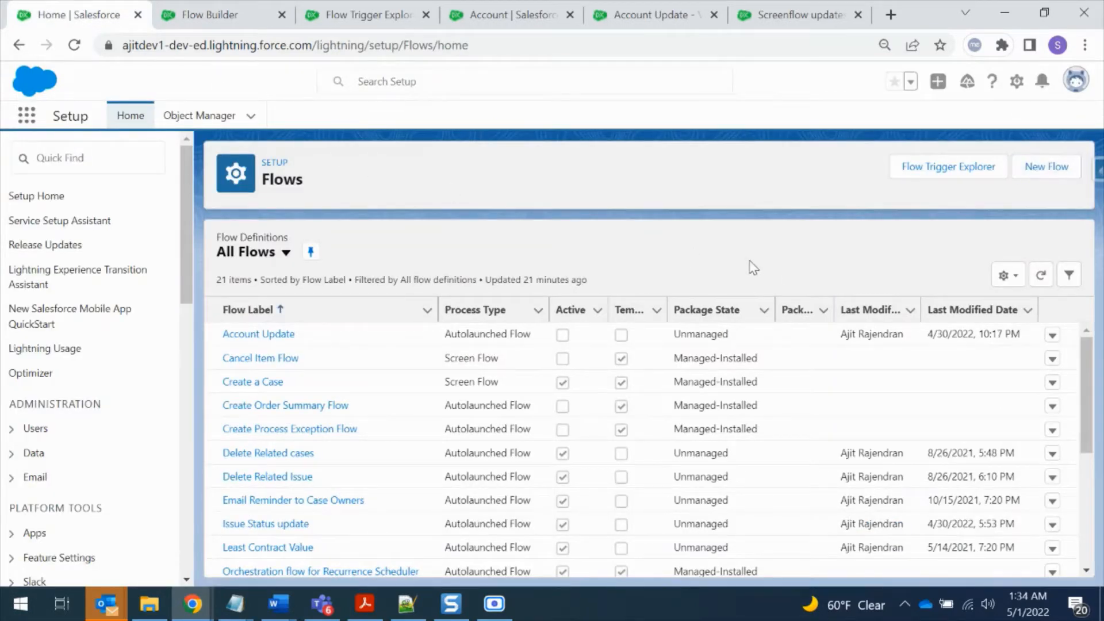
left_click(950, 173)
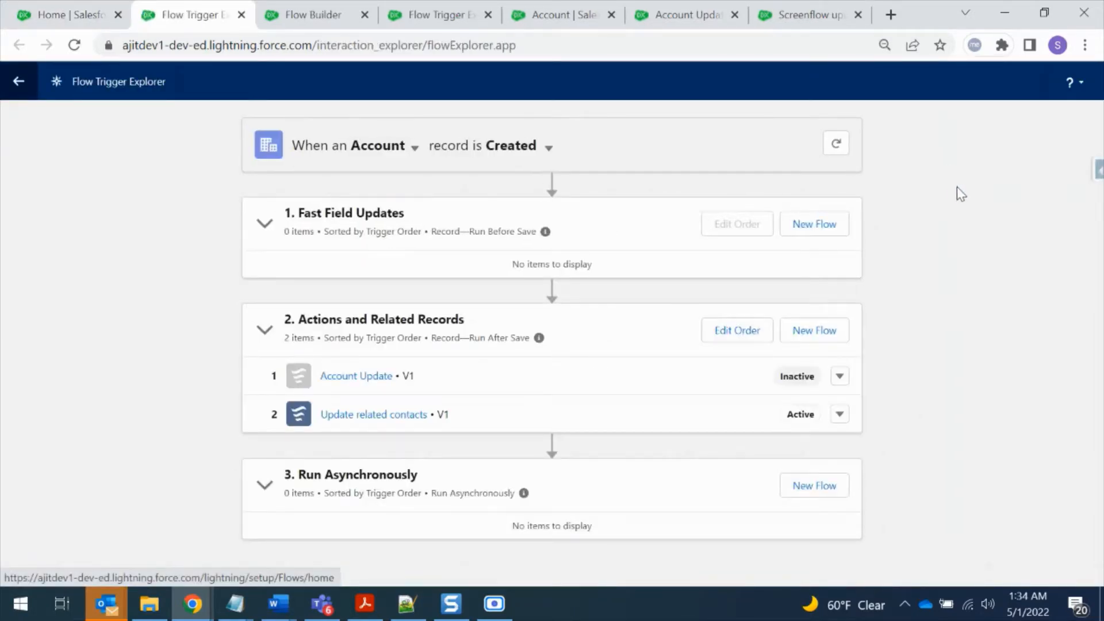
left_click(414, 148)
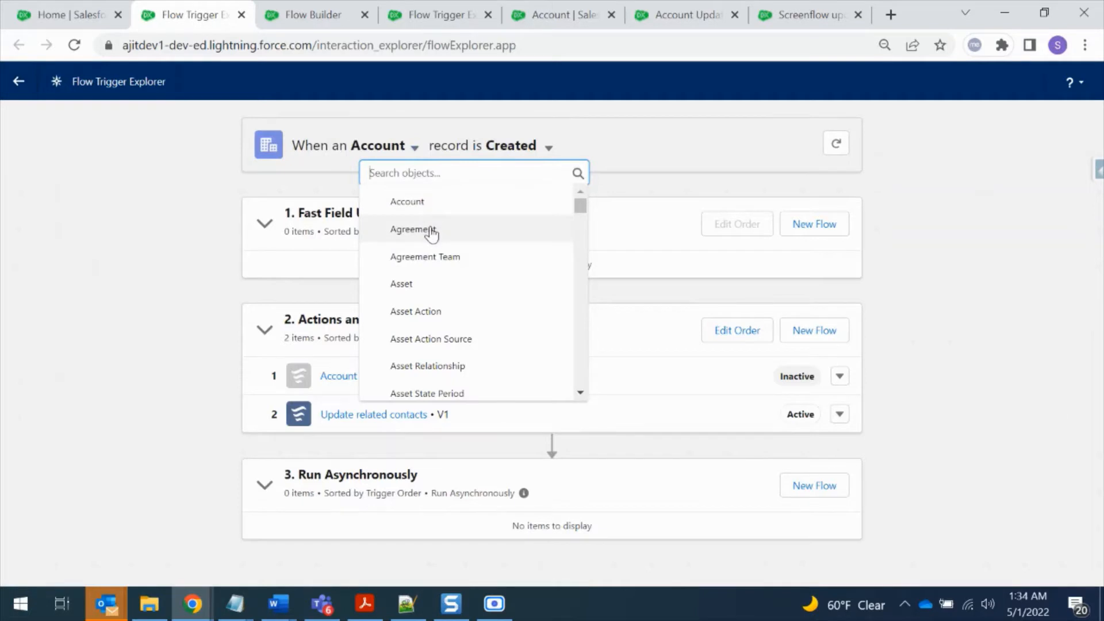
left_click(551, 148)
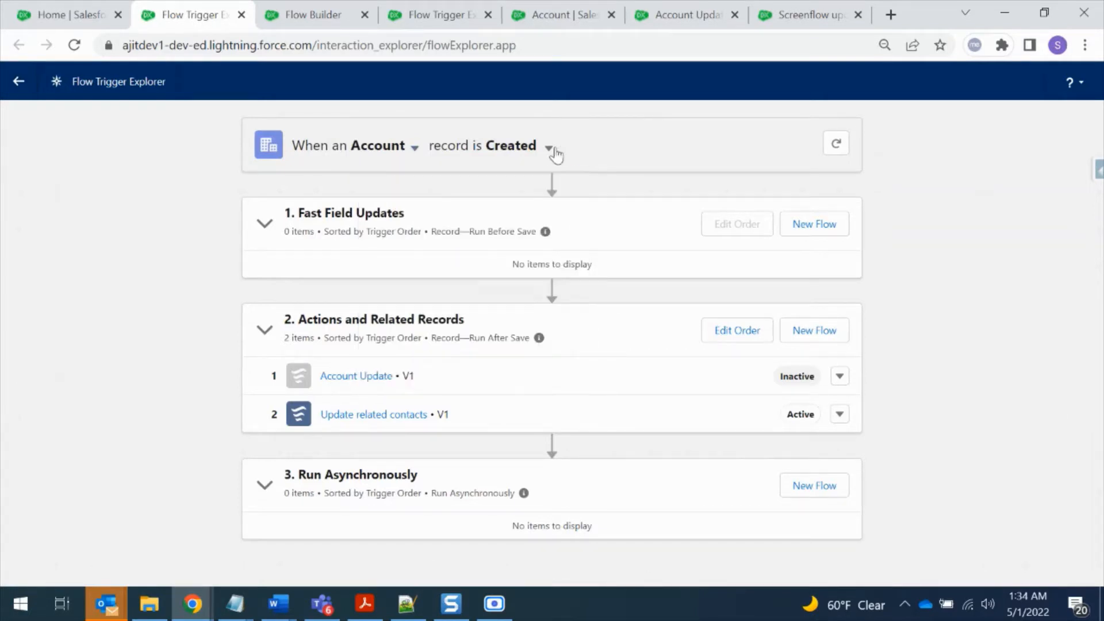
View the Account flows triggered when a record is updated and deleted, and return to the Created trigger
left_click(551, 149)
left_click(589, 201)
left_click(554, 149)
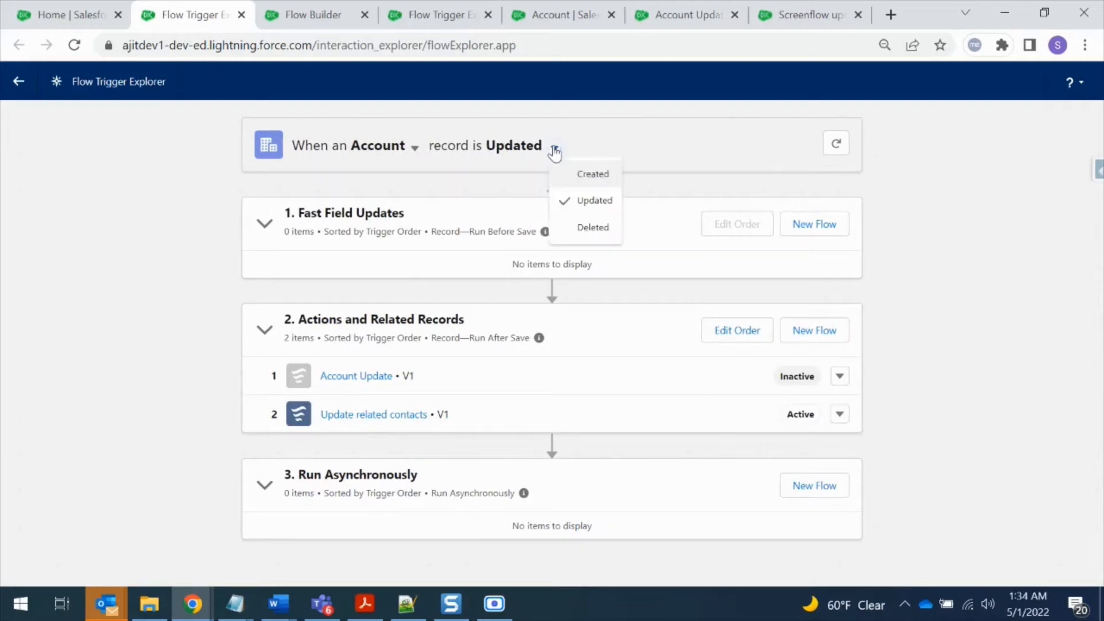
left_click(573, 230)
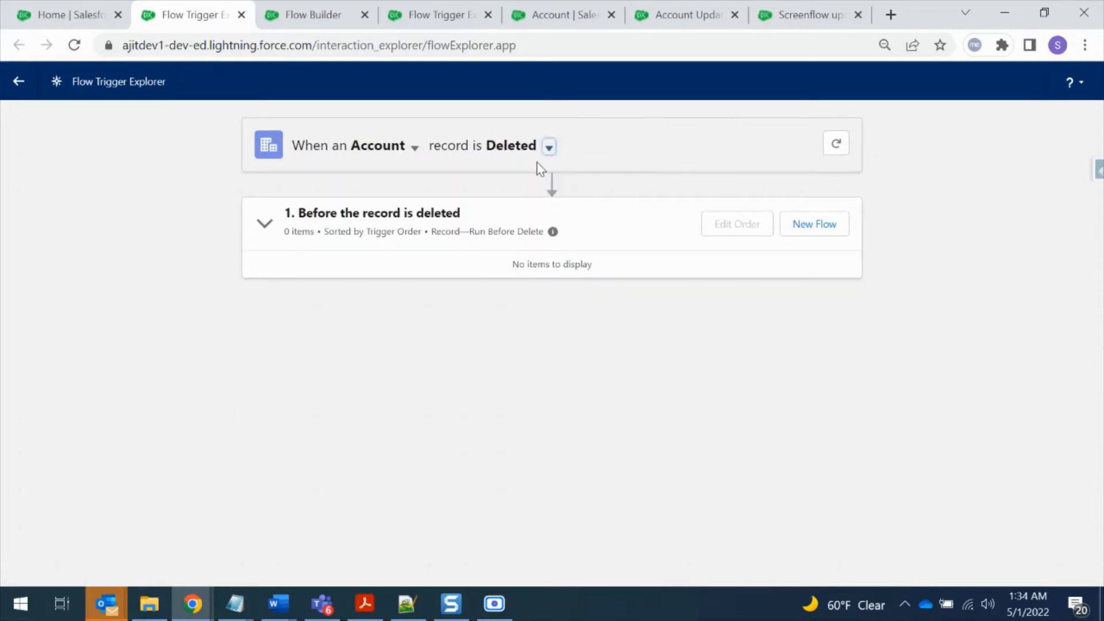
left_click(550, 148)
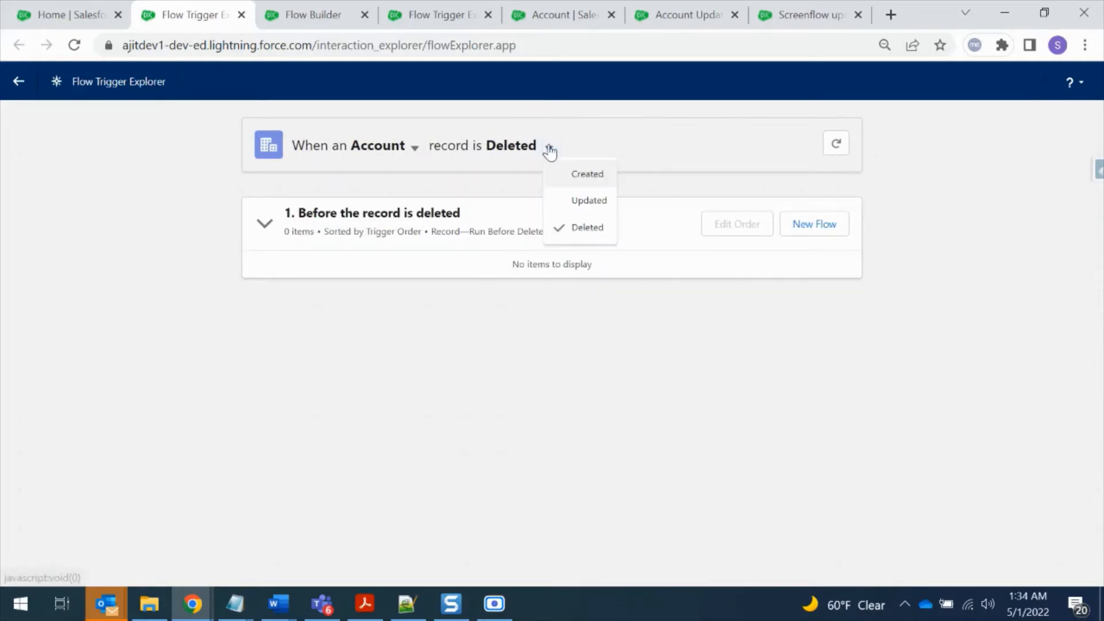
left_click(572, 176)
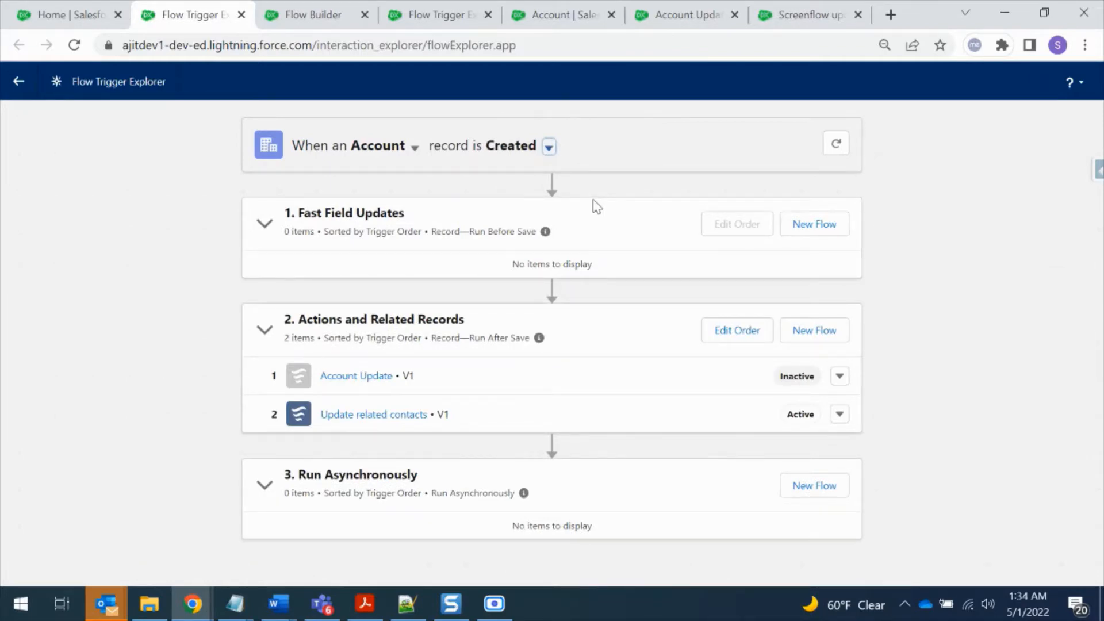
Edit the run order of the Actions and Related Records flows with Update related contacts in second place and apply it
left_click(736, 331)
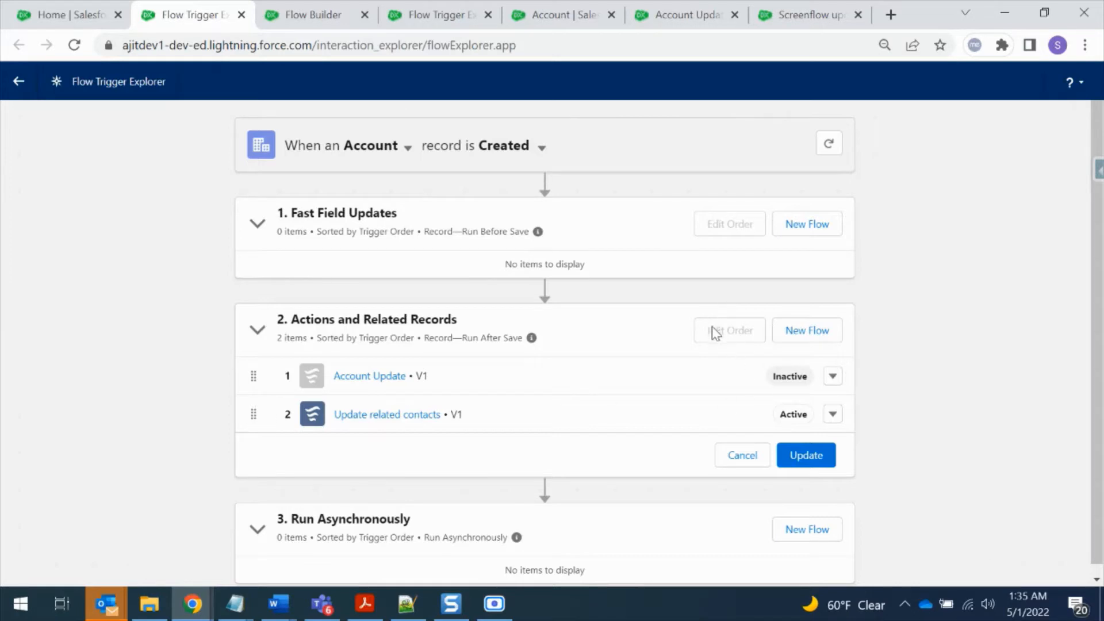
mouse_move(254, 414)
left_mouse_down()
mouse_move(253, 379)
mouse_move(254, 423)
left_mouse_up()
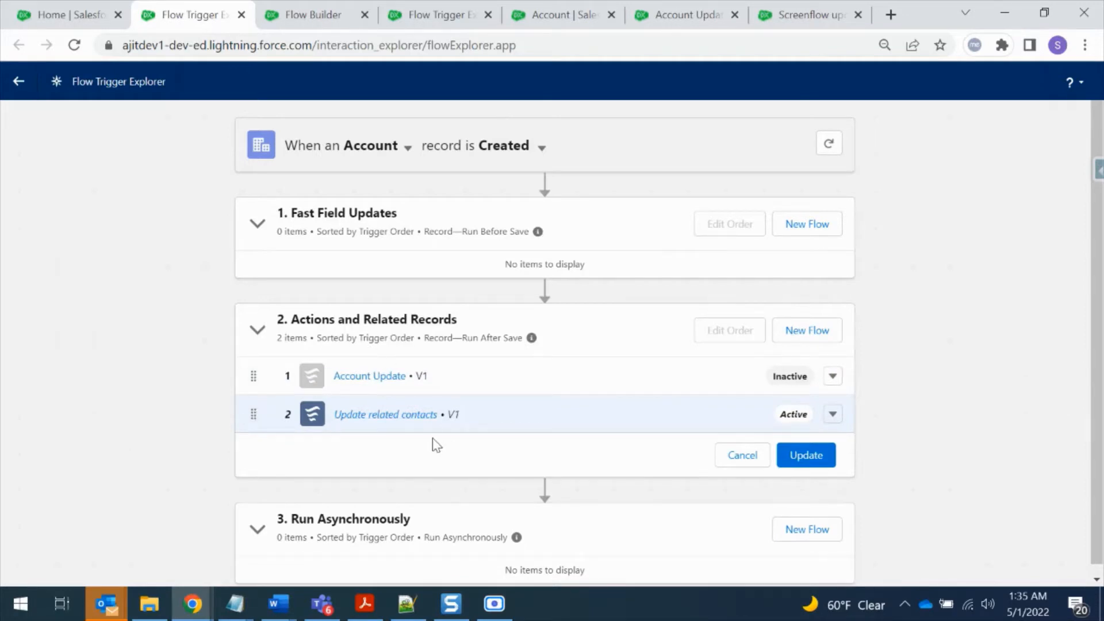
left_click(798, 459)
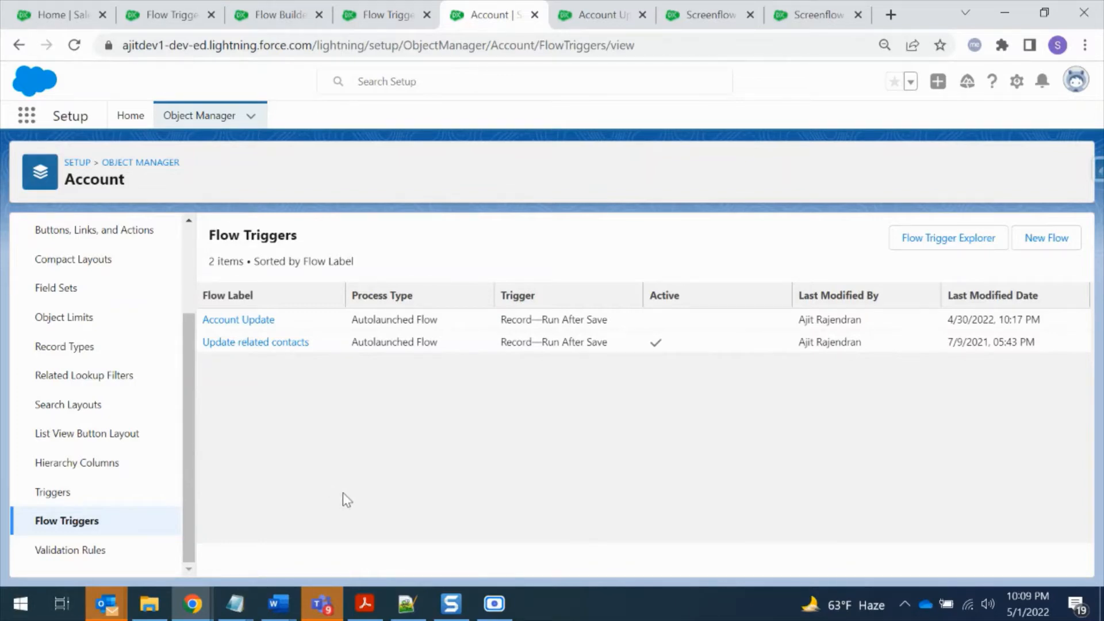
scroll(187, 323, "up", 1)
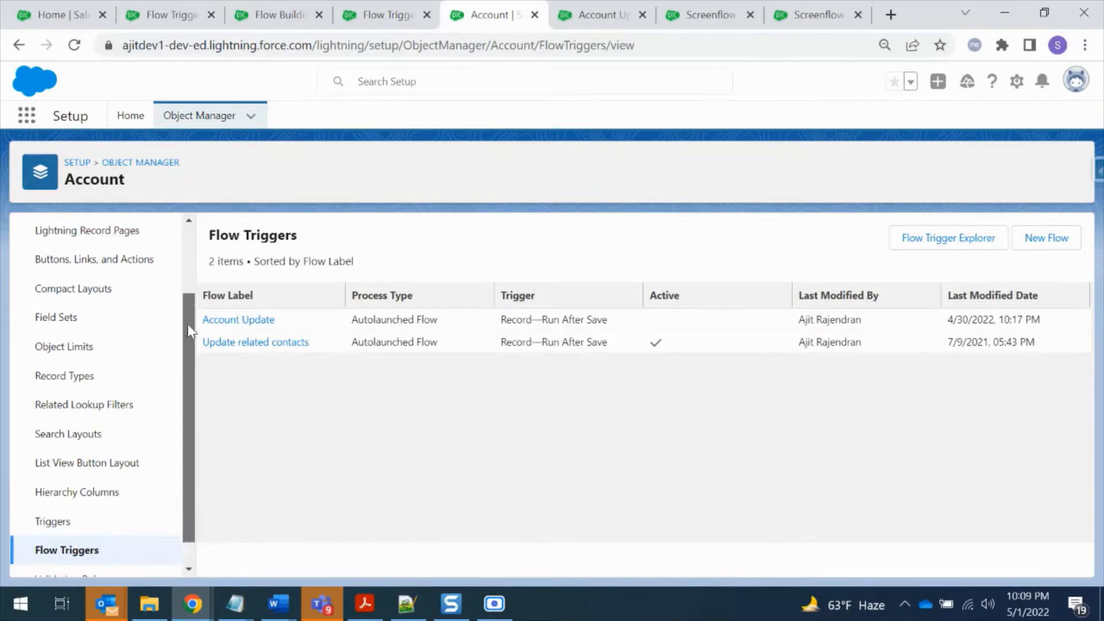
scroll(187, 324, "down", 1)
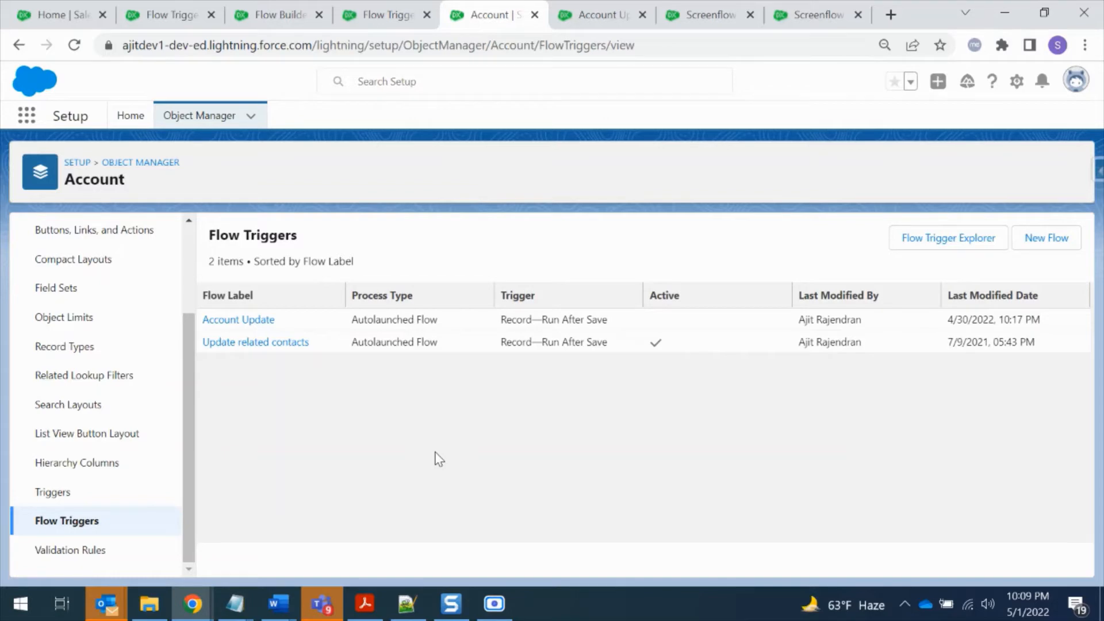
Switch to the Account Update flow, leave its test run for the flow editor and inspect the Start element's trigger settings
key("ctrl+Tab")
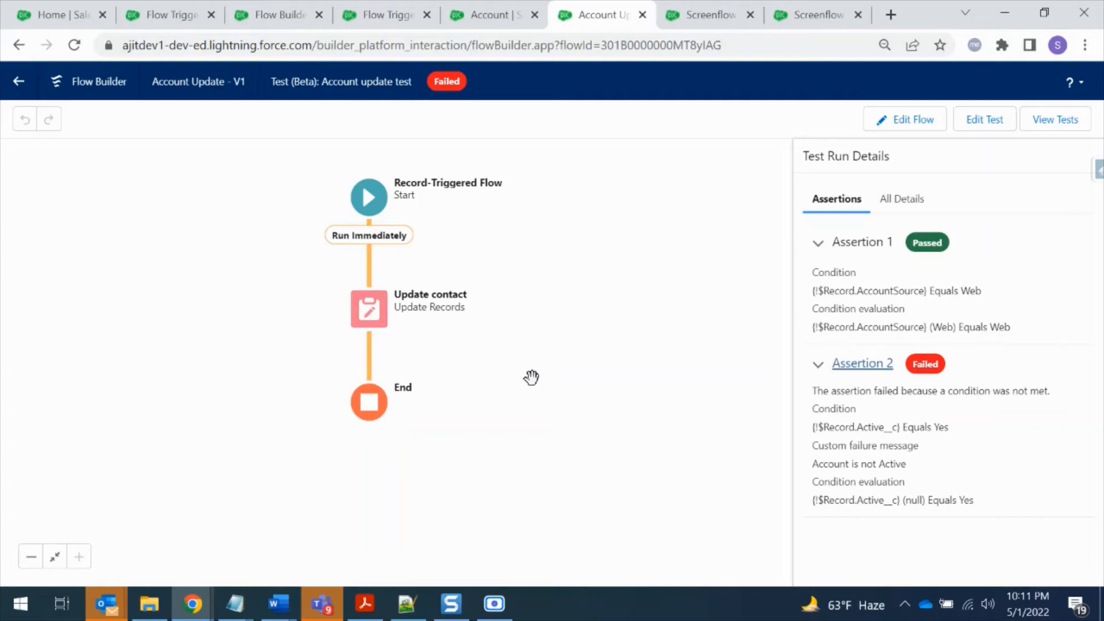
left_click(928, 125)
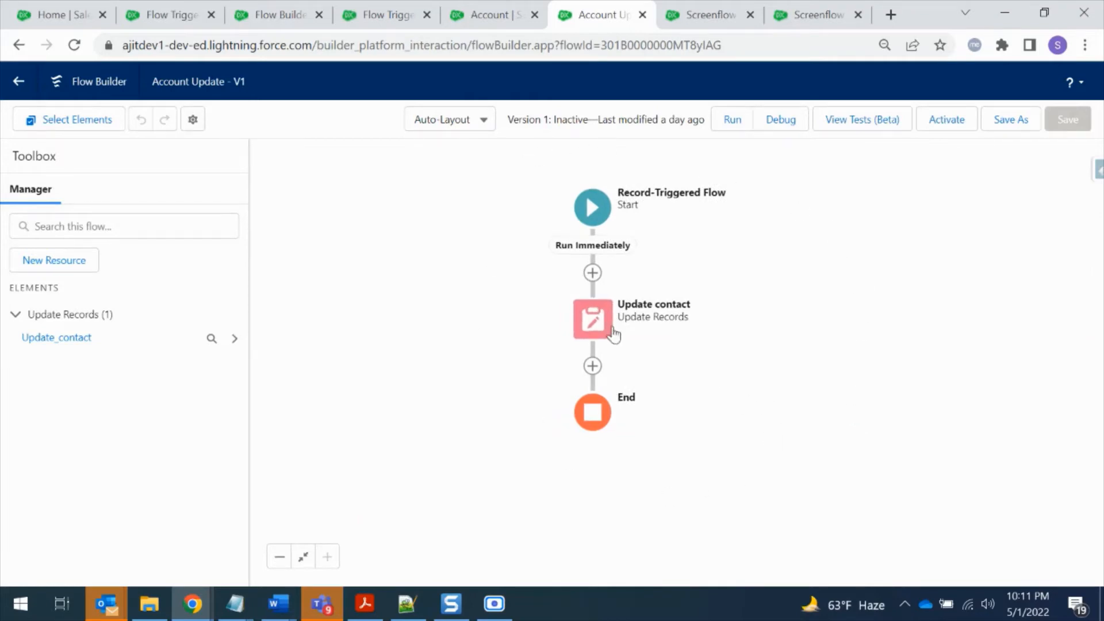
left_click(604, 223)
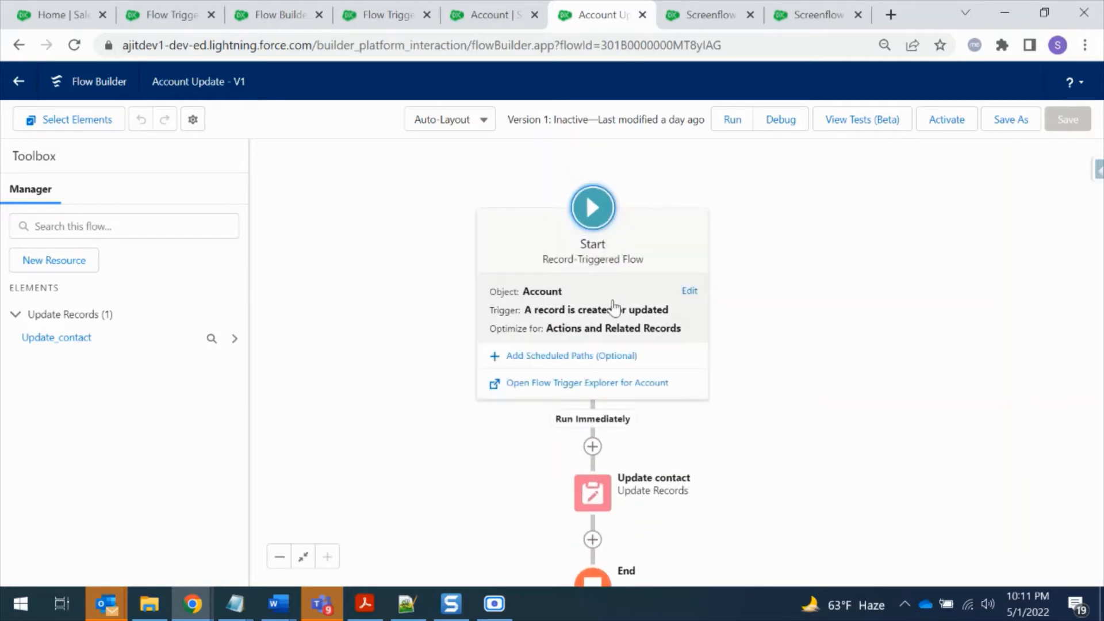
left_click(865, 337)
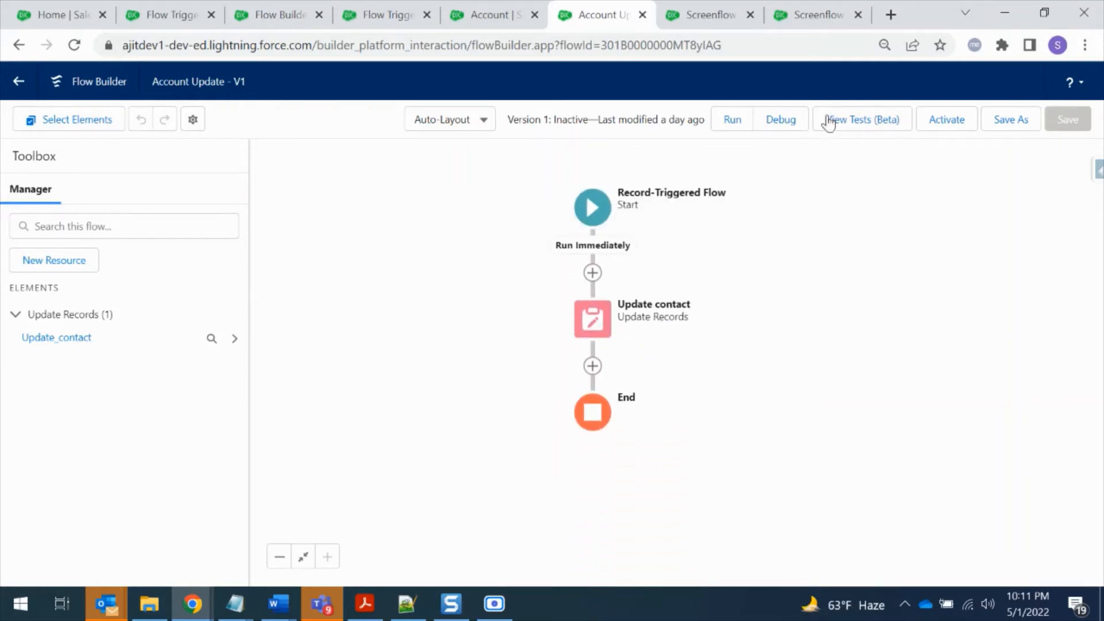
Open the flow's Account update test for editing and review its details, trigger and path
left_click(865, 123)
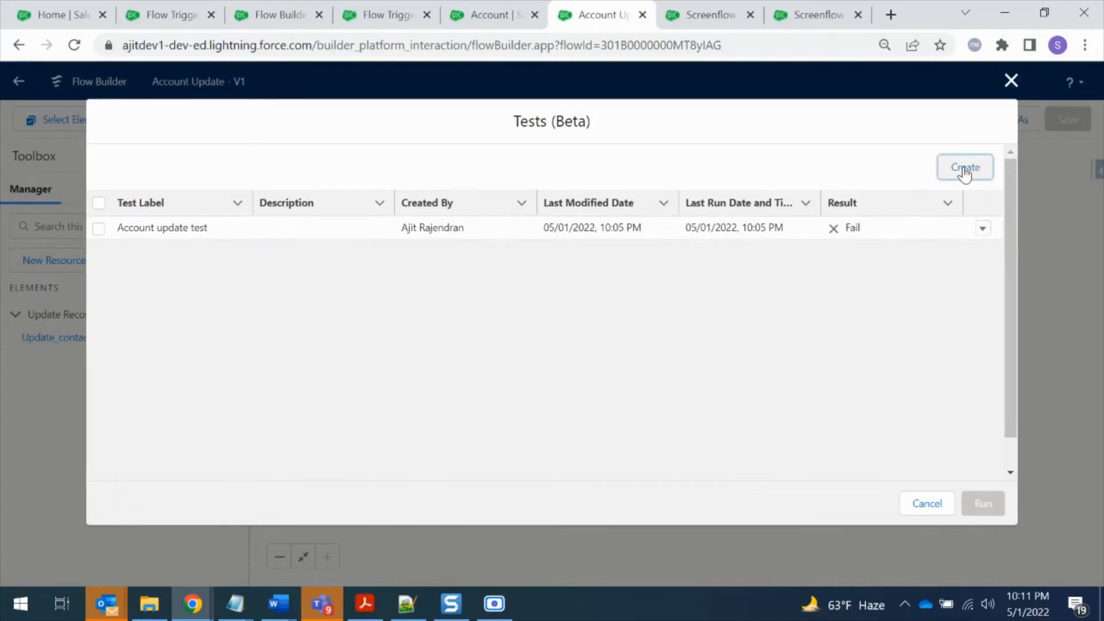
left_click(983, 231)
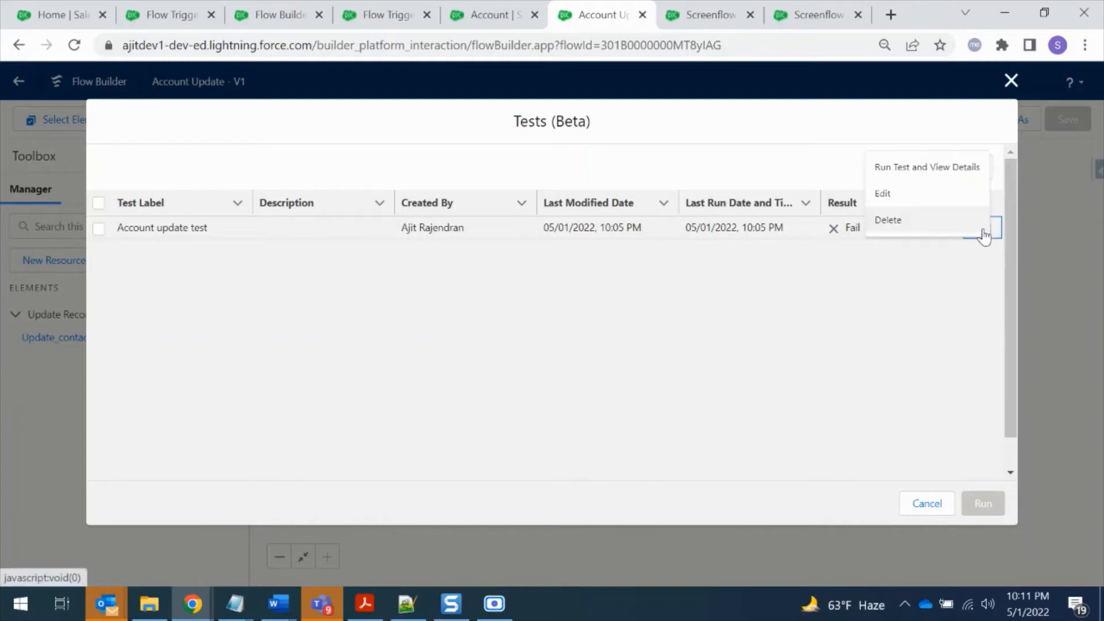
left_click(950, 202)
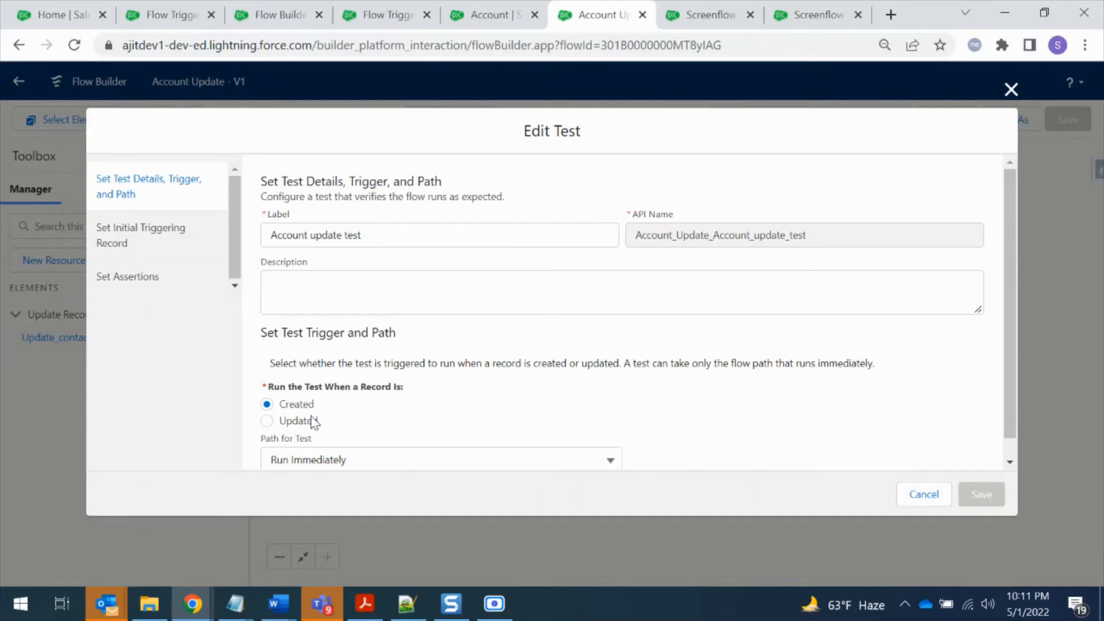
scroll(312, 420, "down", 1)
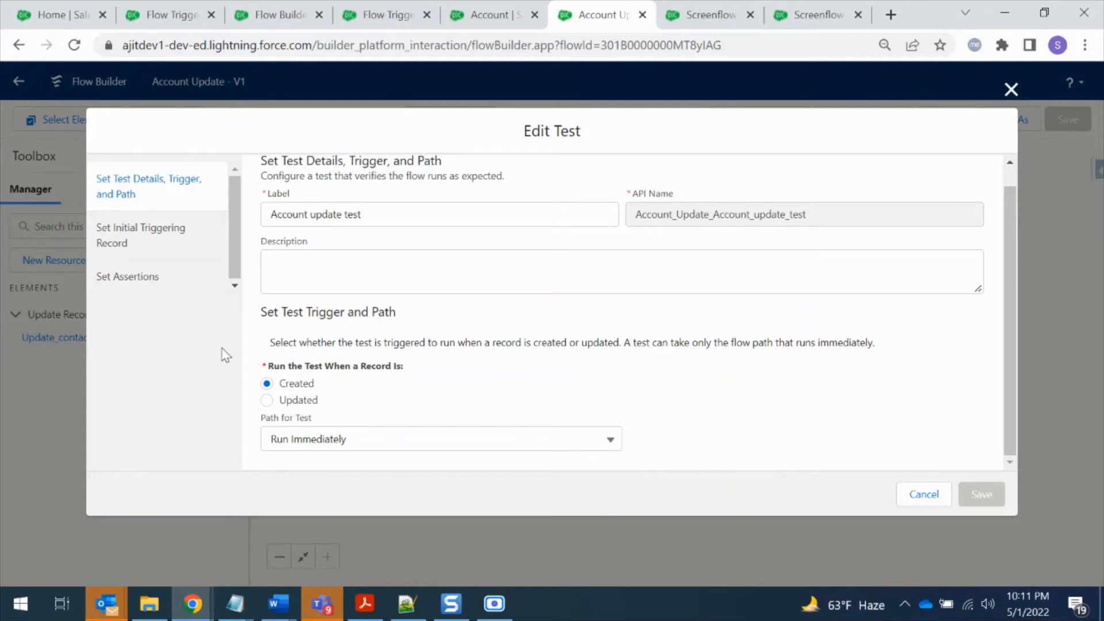
Clear the test's initial triggering record fields and select Burlington Textiles Corp of America as the account for test data
left_click(156, 229)
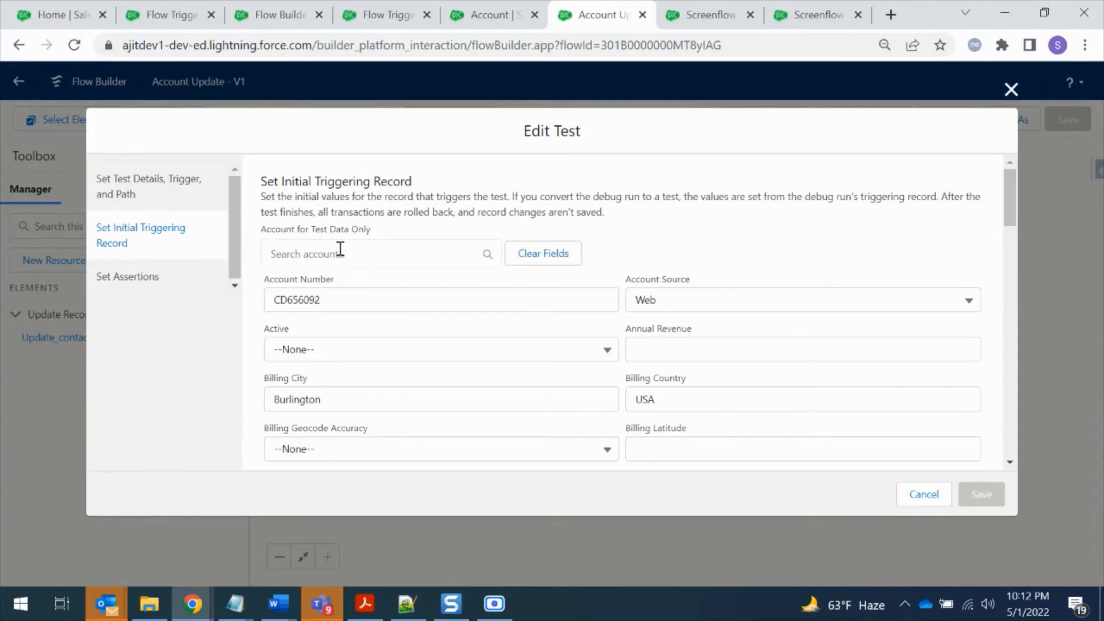
left_click(532, 253)
left_click(381, 256)
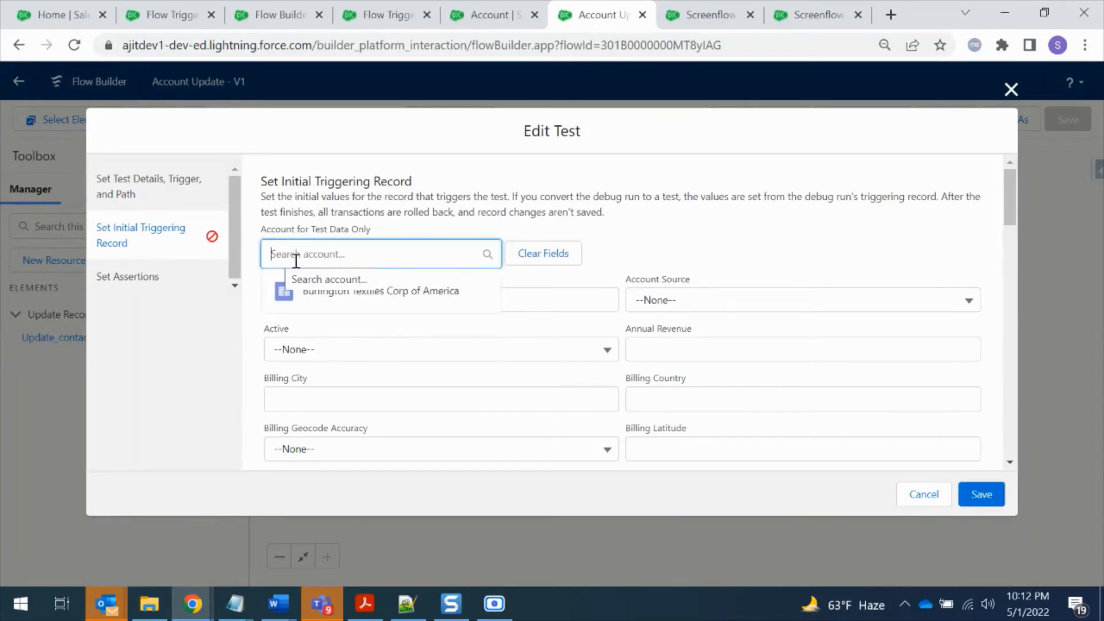
left_click(356, 291)
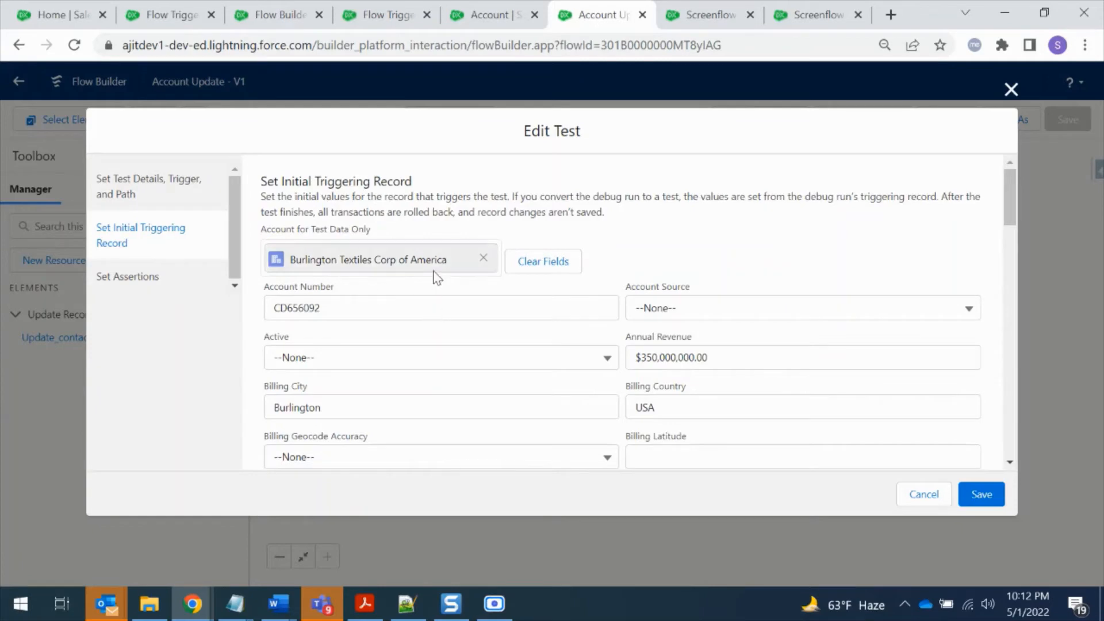
Review the test's assertions, set the initial triggering record's Account Source to Web and save the test
left_click(170, 269)
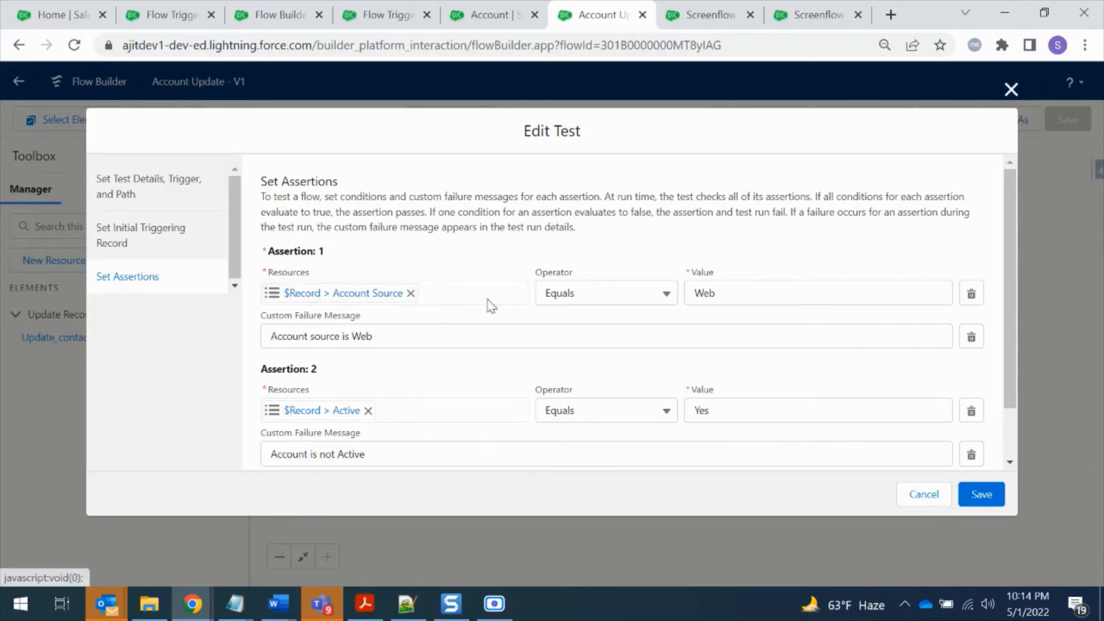
left_click(178, 225)
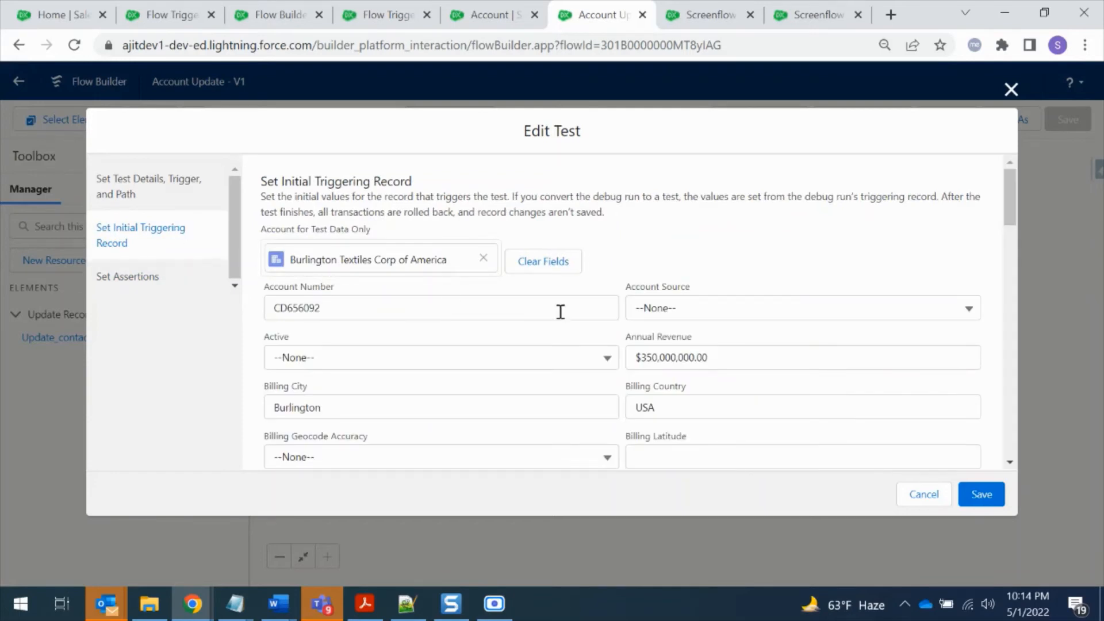
left_click(680, 318)
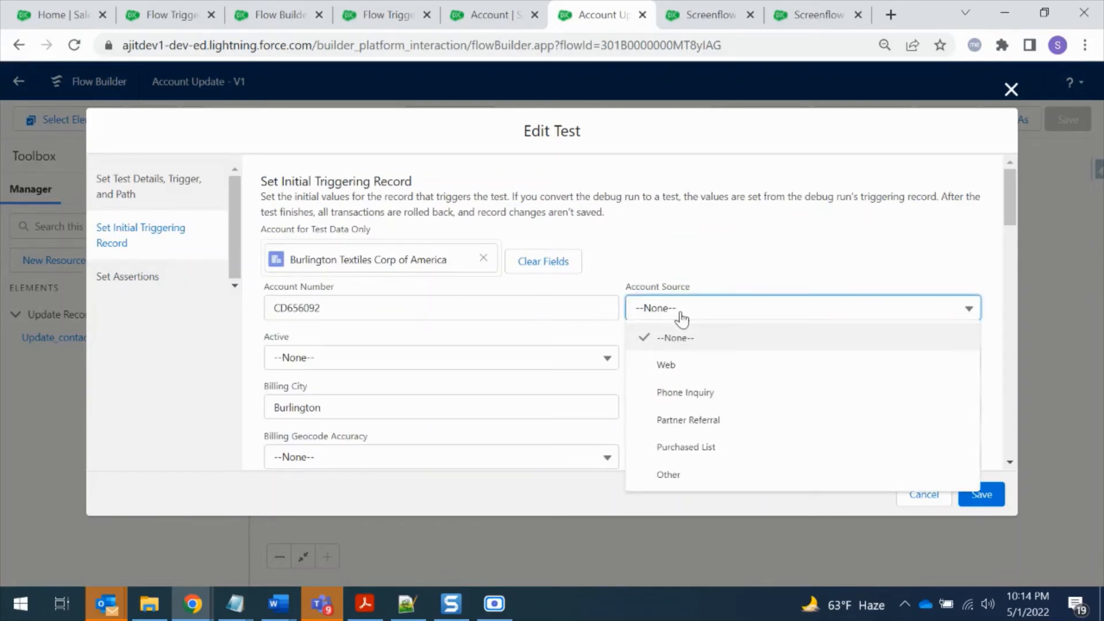
left_click(694, 368)
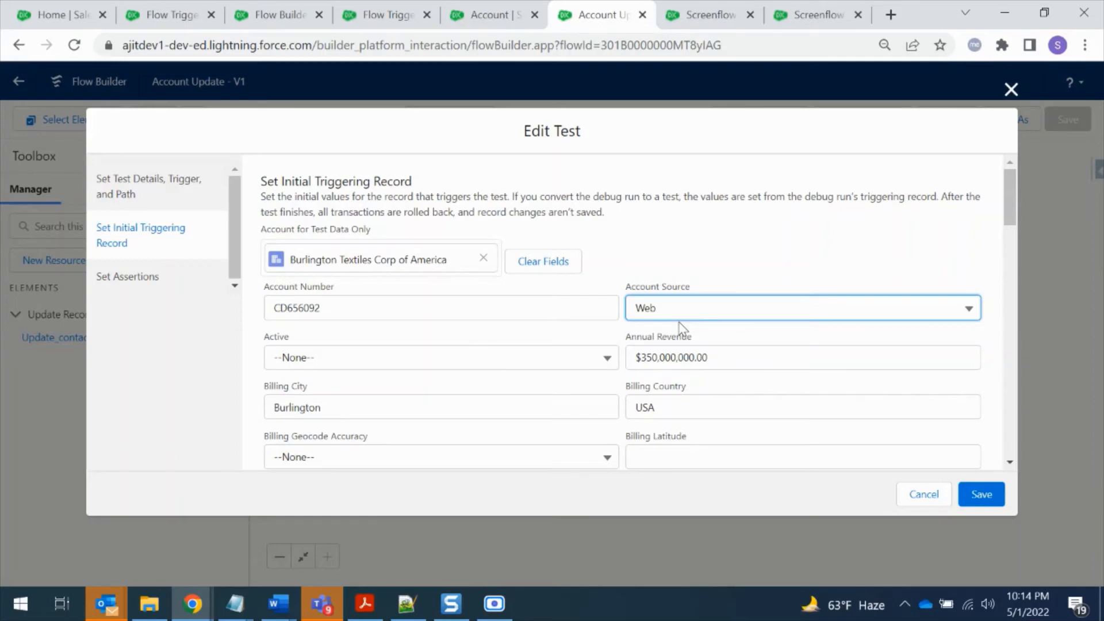
left_click(982, 496)
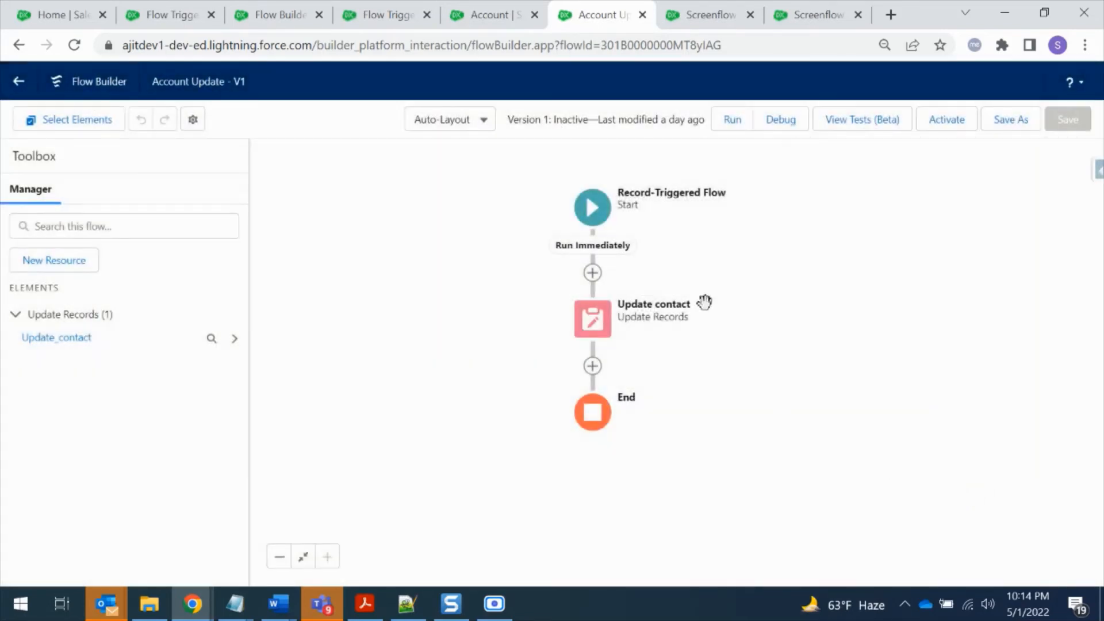
Run the Account update test from the flow's test list and view its run details
left_click(870, 122)
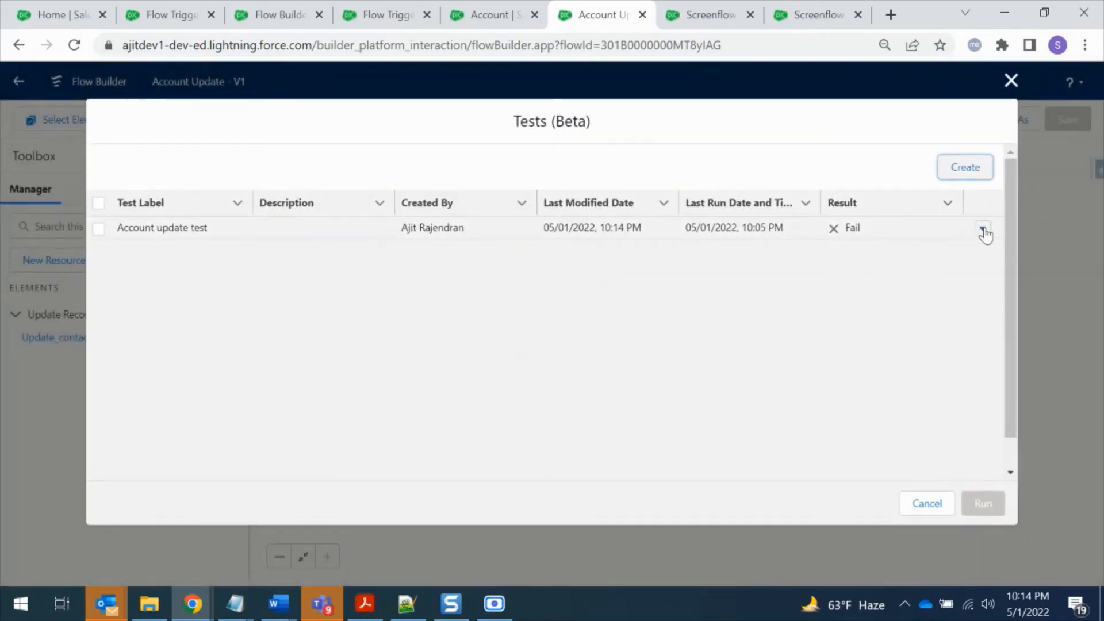
left_click(984, 230)
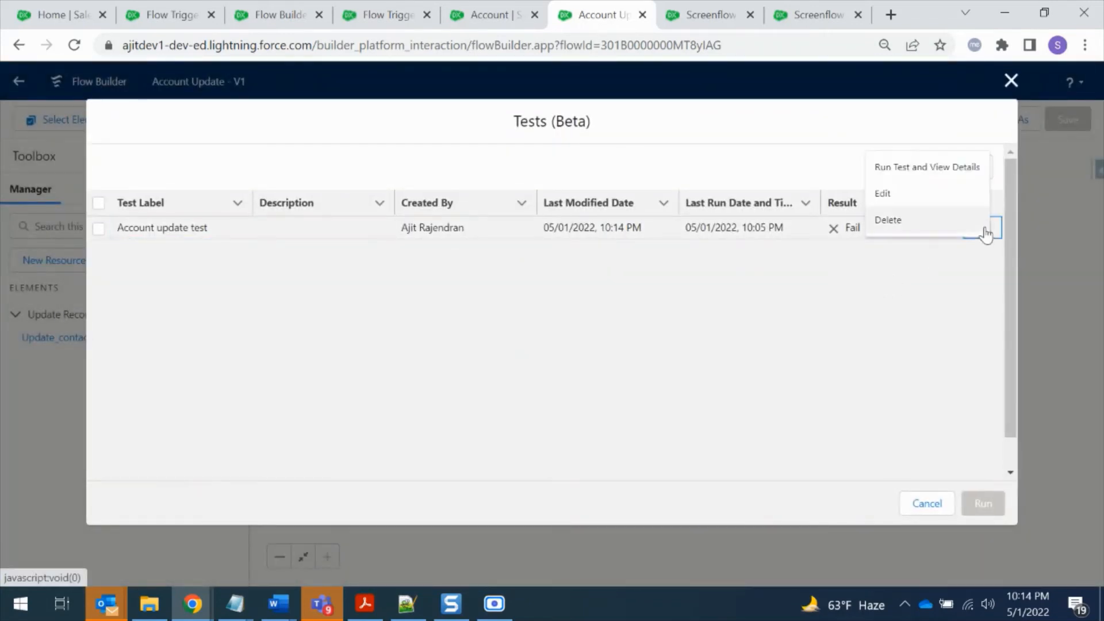
left_click(919, 171)
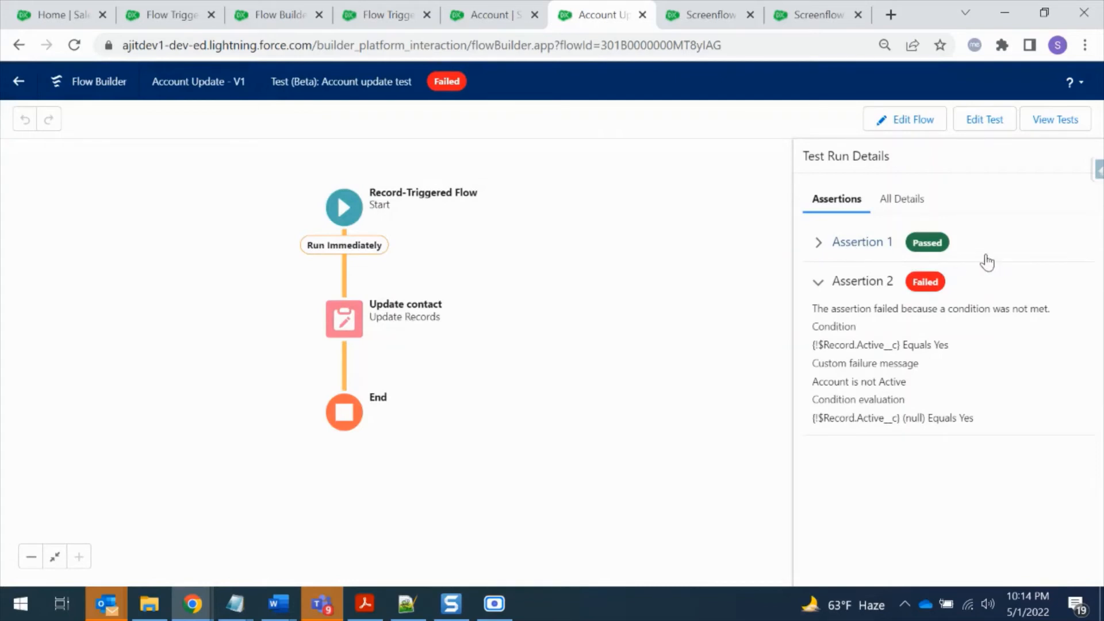
Examine the conditions and condition evaluations of Assertion 1 and Assertion 2 in the test run details
left_click(819, 244)
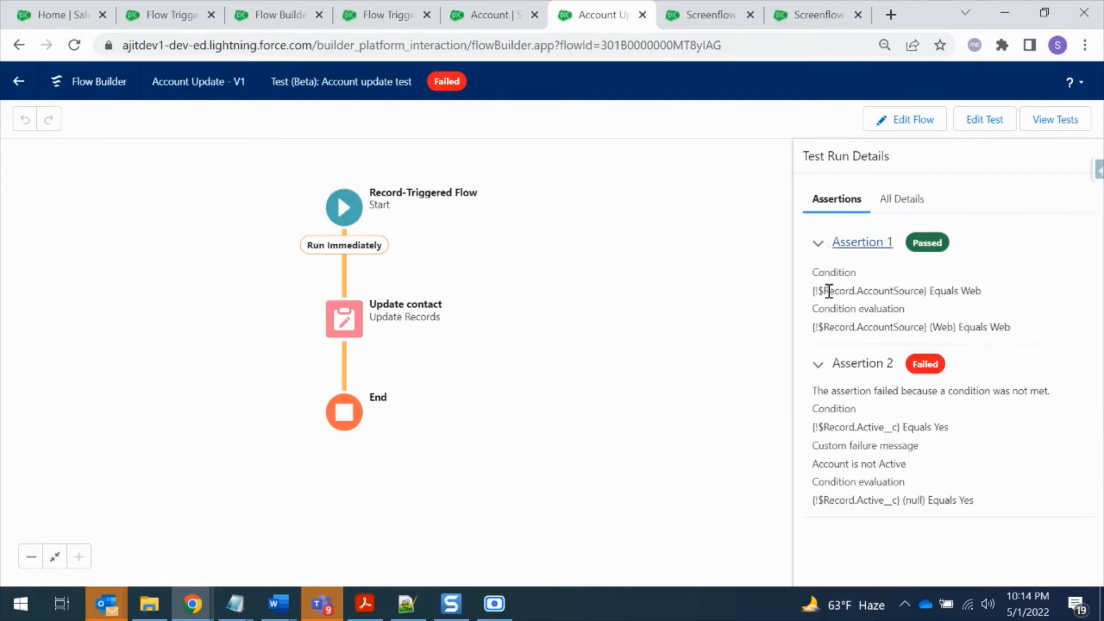
left_click_drag(826, 291, 930, 292)
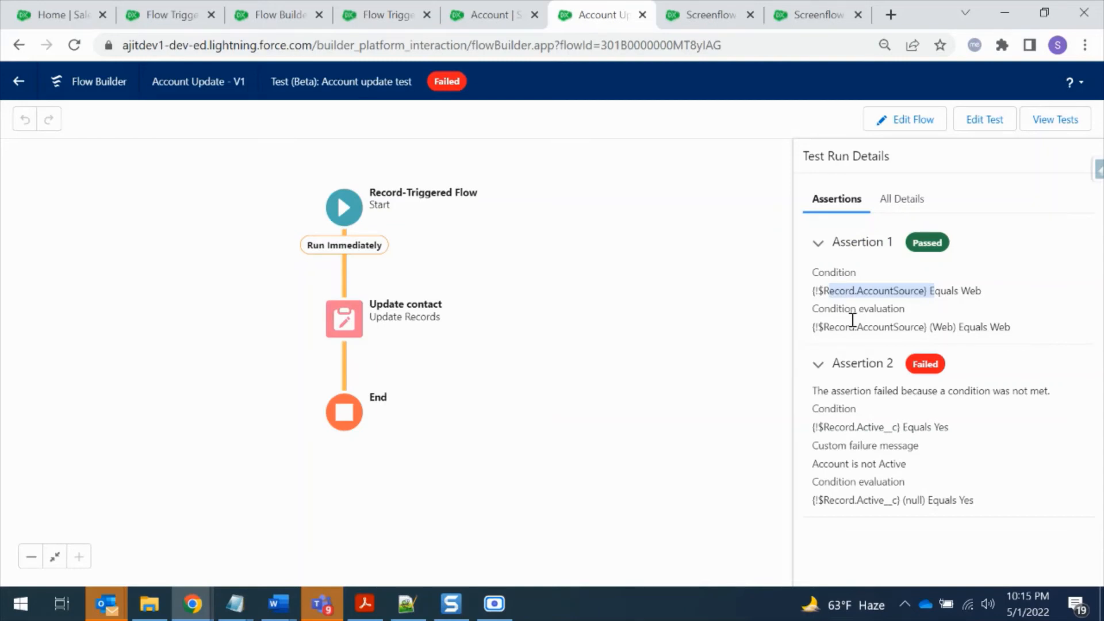
left_click_drag(872, 294, 1000, 305)
left_click_drag(884, 428, 949, 426)
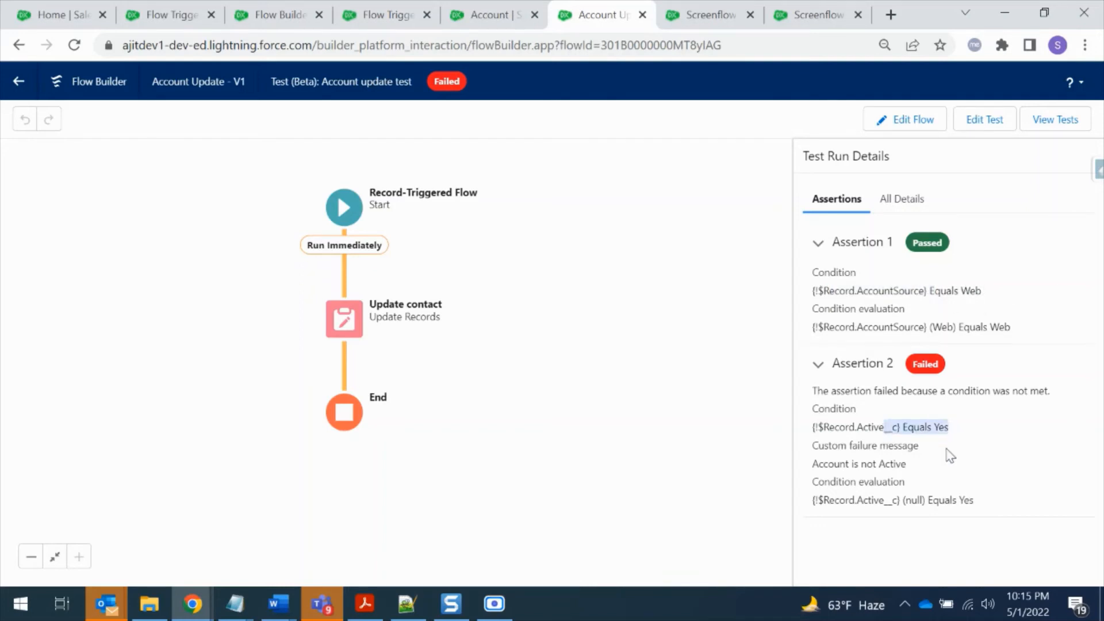
left_click(886, 501)
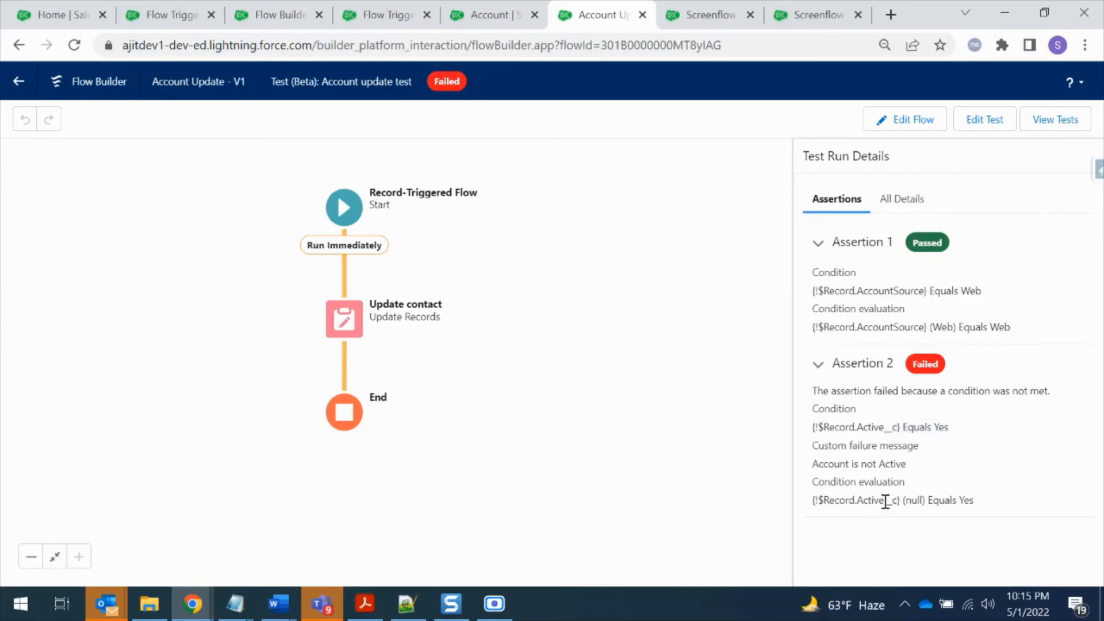
left_click_drag(886, 502, 922, 502)
Edit the test's initial triggering record so that Active is Yes and save the test
left_click(986, 121)
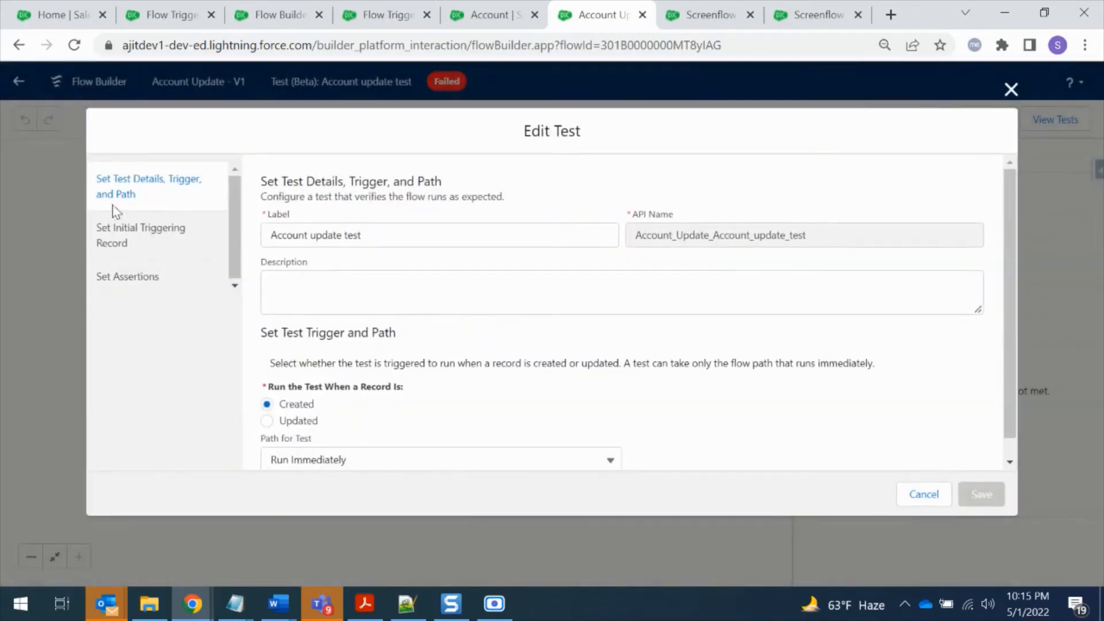
left_click(121, 223)
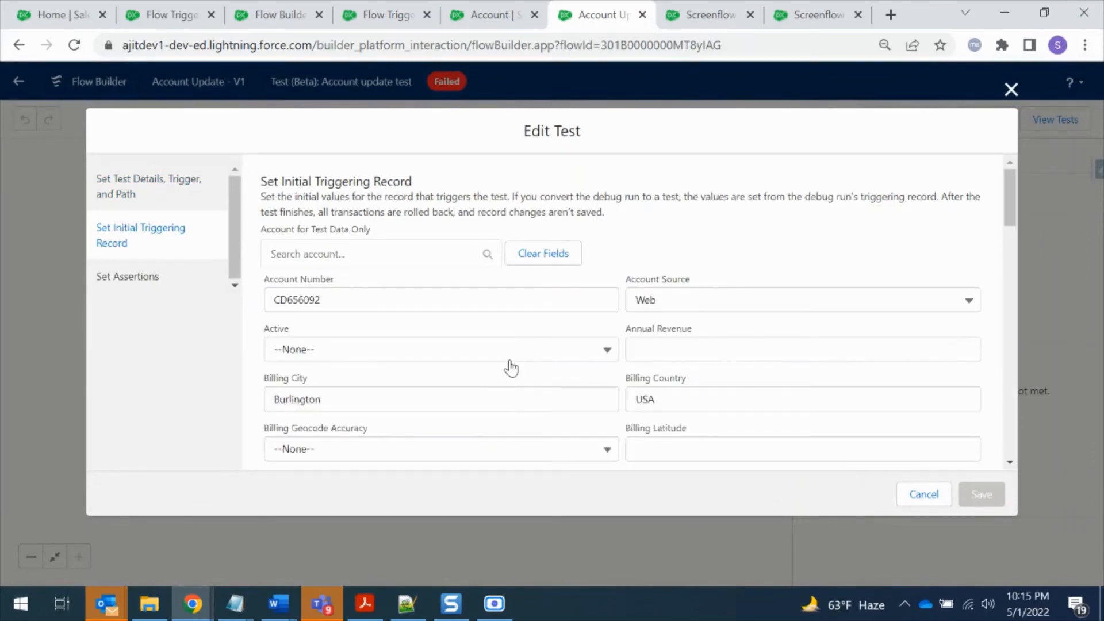
double_click(276, 329)
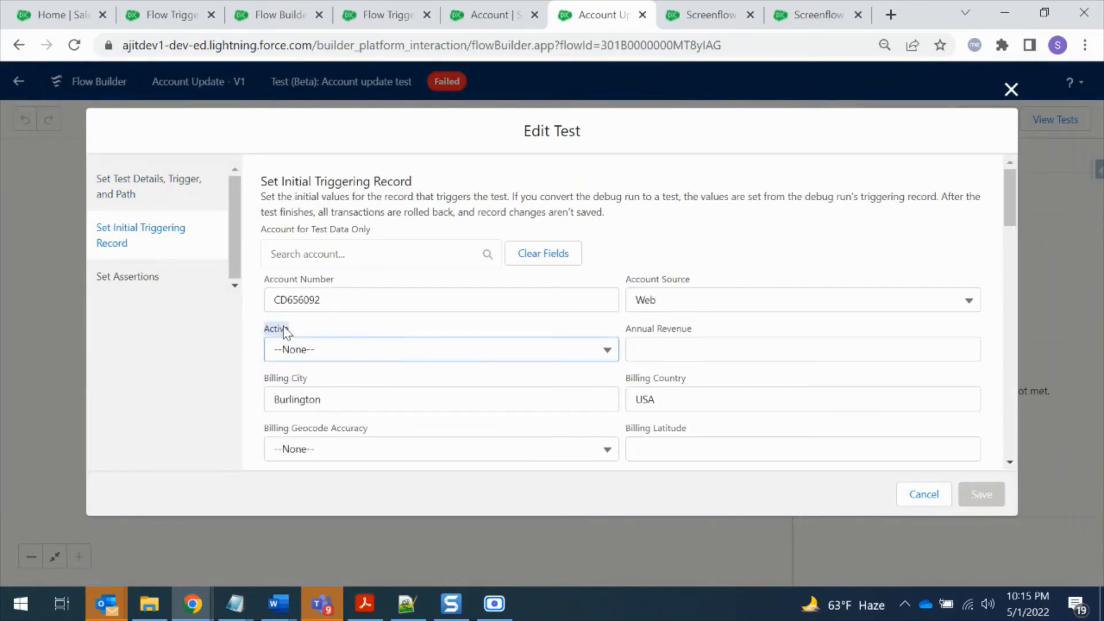
left_click(329, 351)
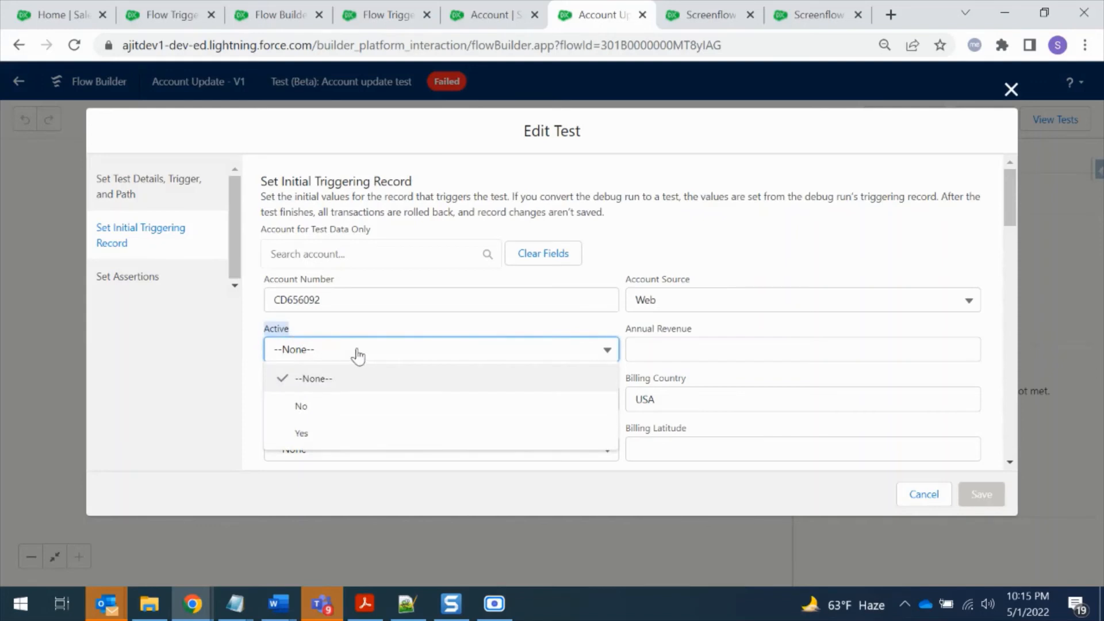
left_click(362, 437)
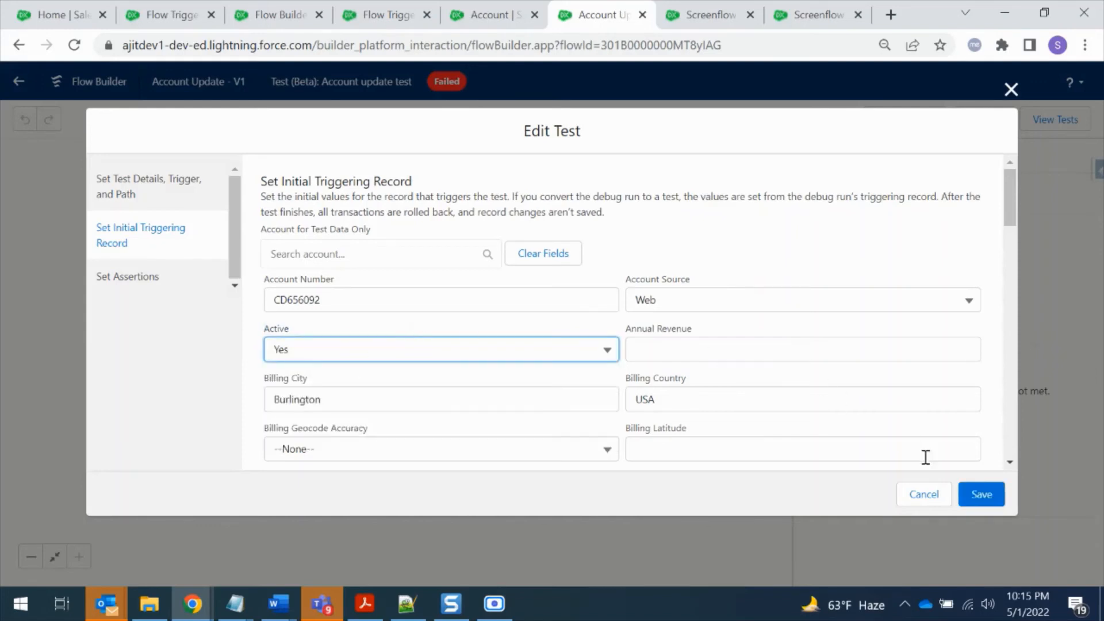
left_click(981, 496)
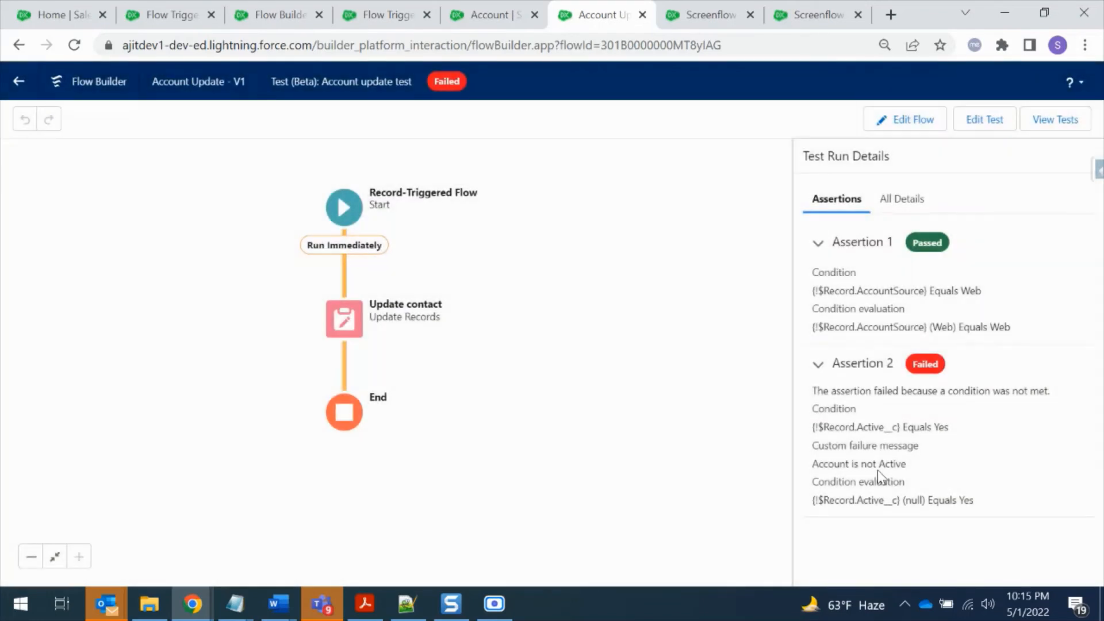
Rerun the Account update test with the edited triggering record and view its details
left_click(1047, 122)
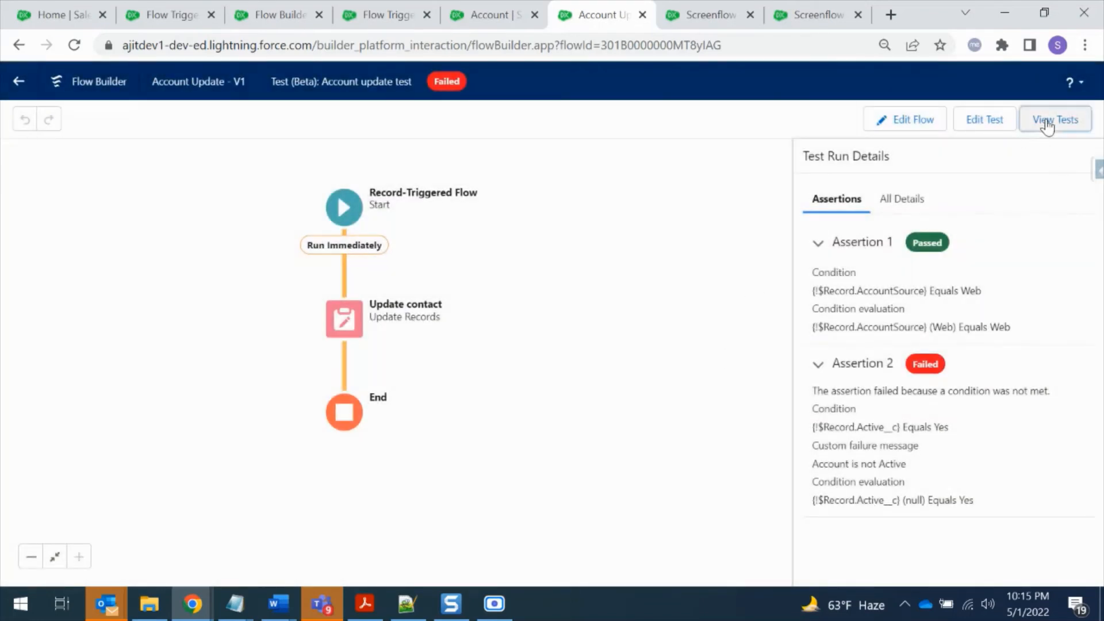
left_click(983, 229)
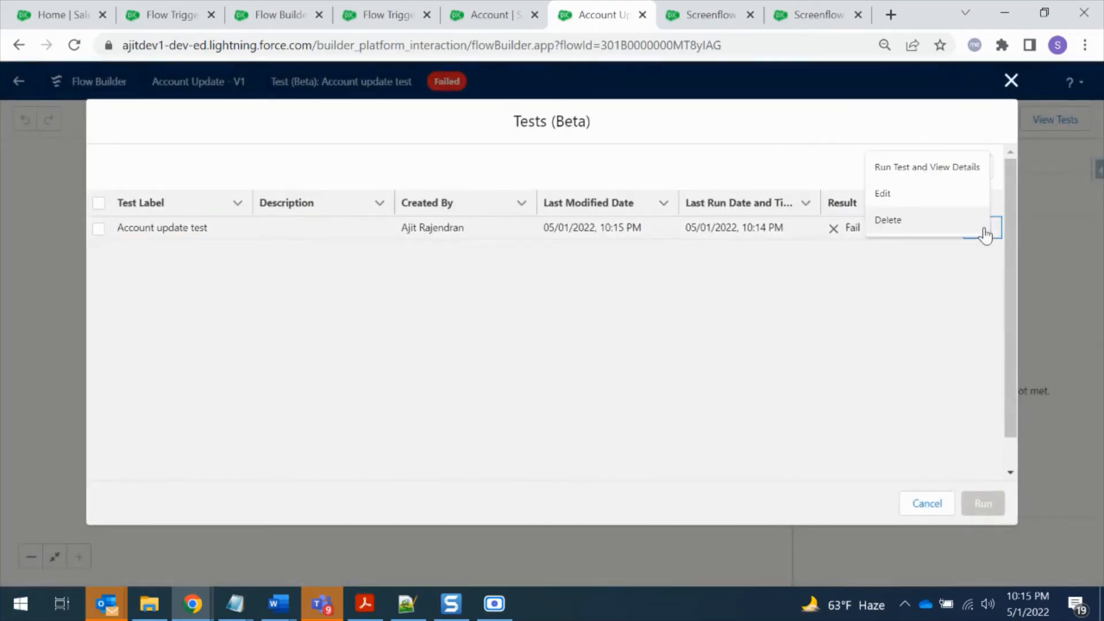
left_click(927, 168)
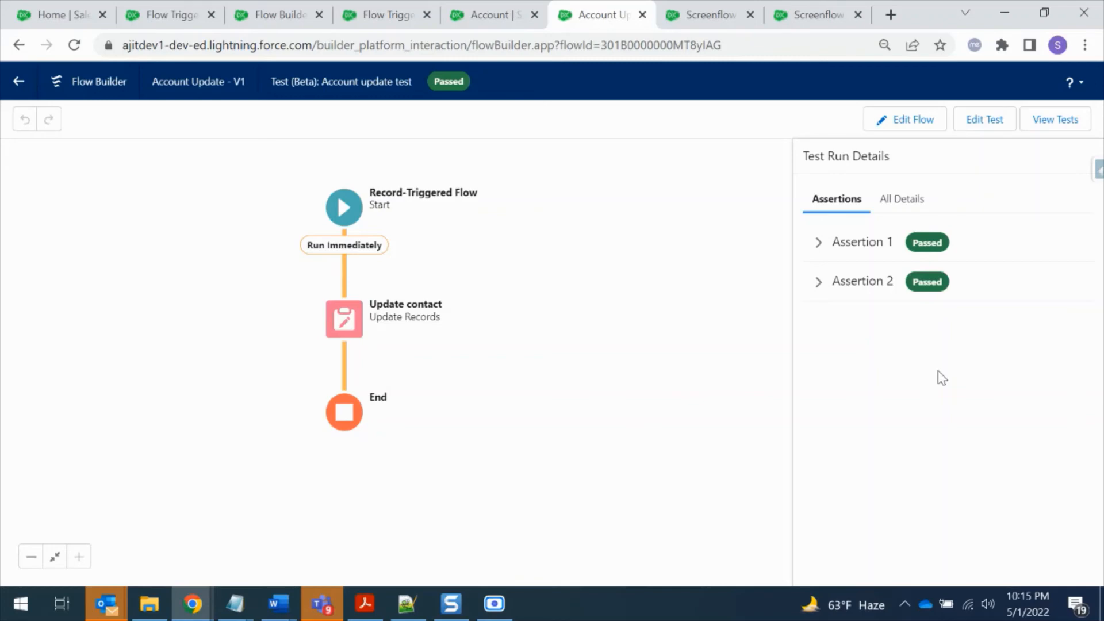
left_click(975, 116)
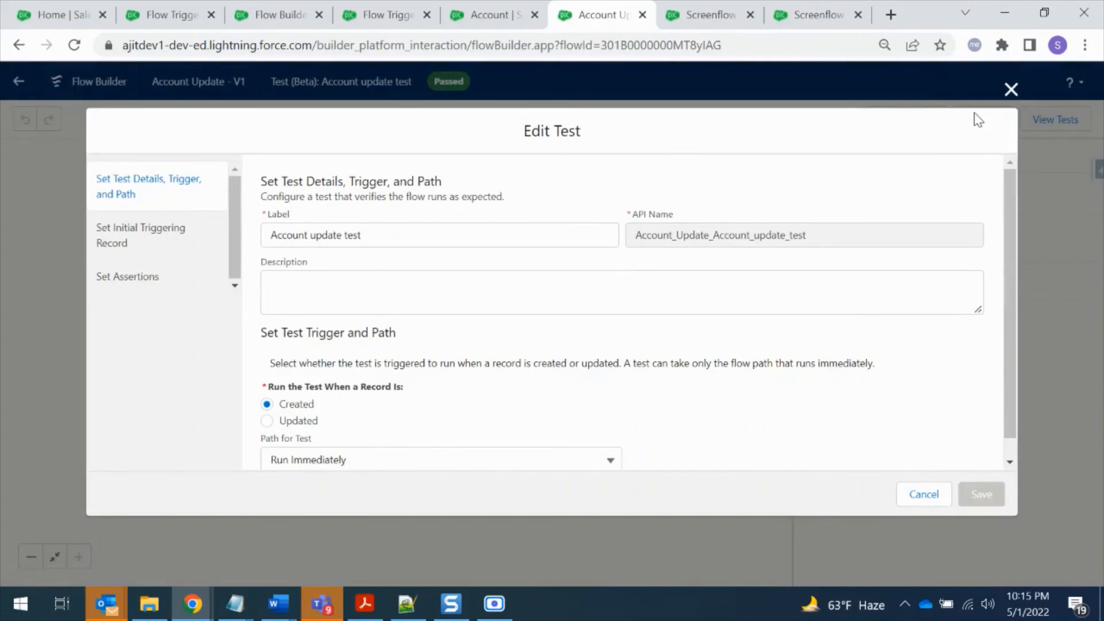
left_click(936, 498)
left_click(1012, 88)
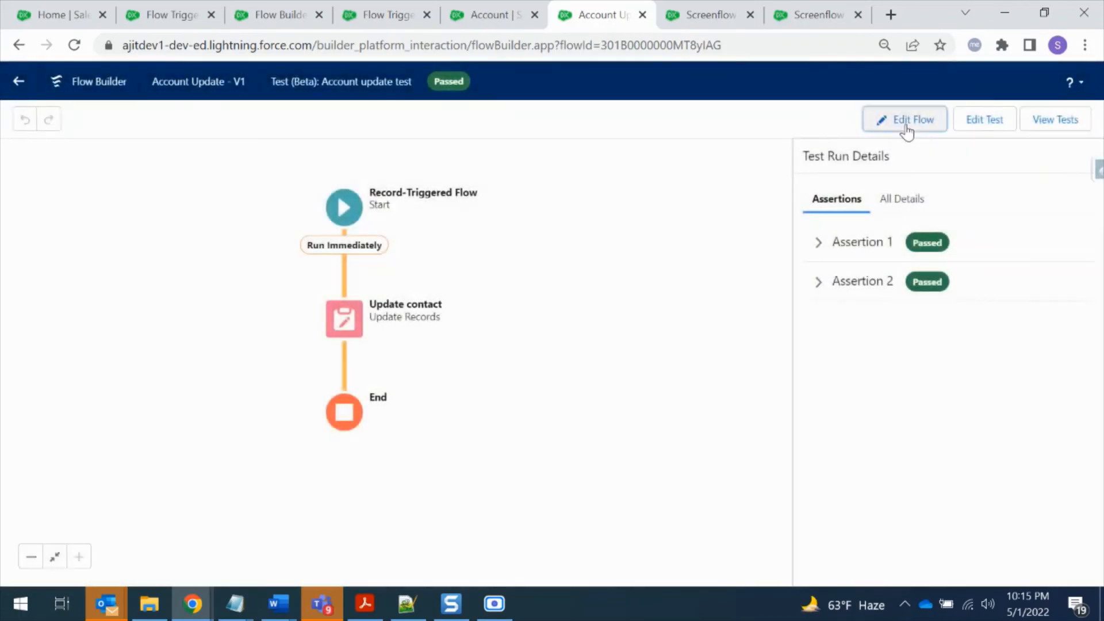
Return to the flow editor, look at the blank form for creating a new flow test and close it without saving
left_click(908, 123)
left_click(860, 120)
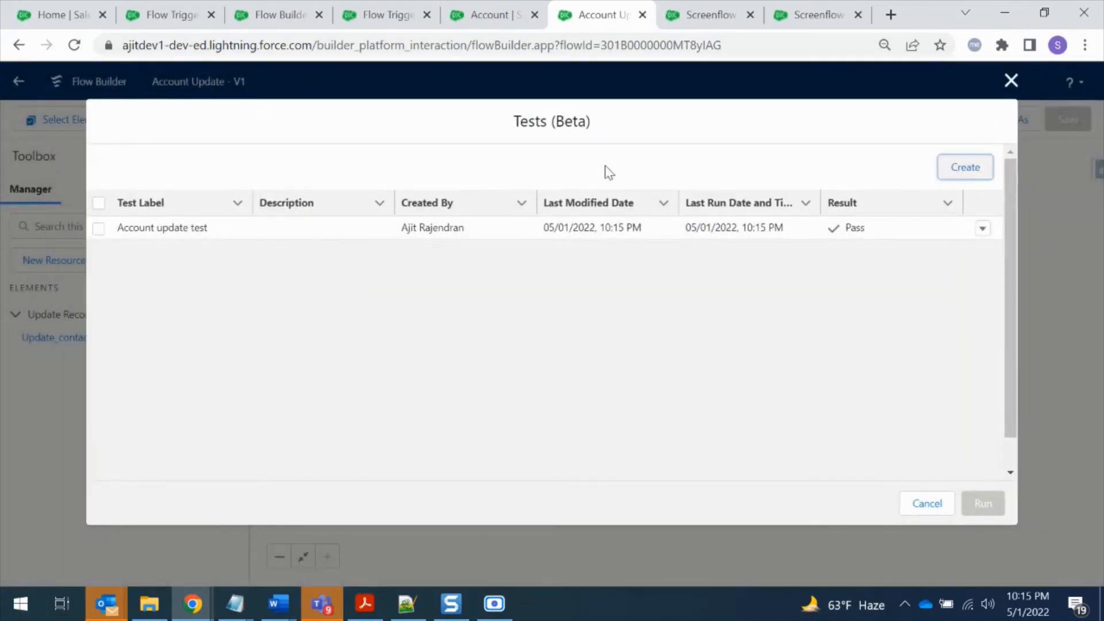
left_click(969, 167)
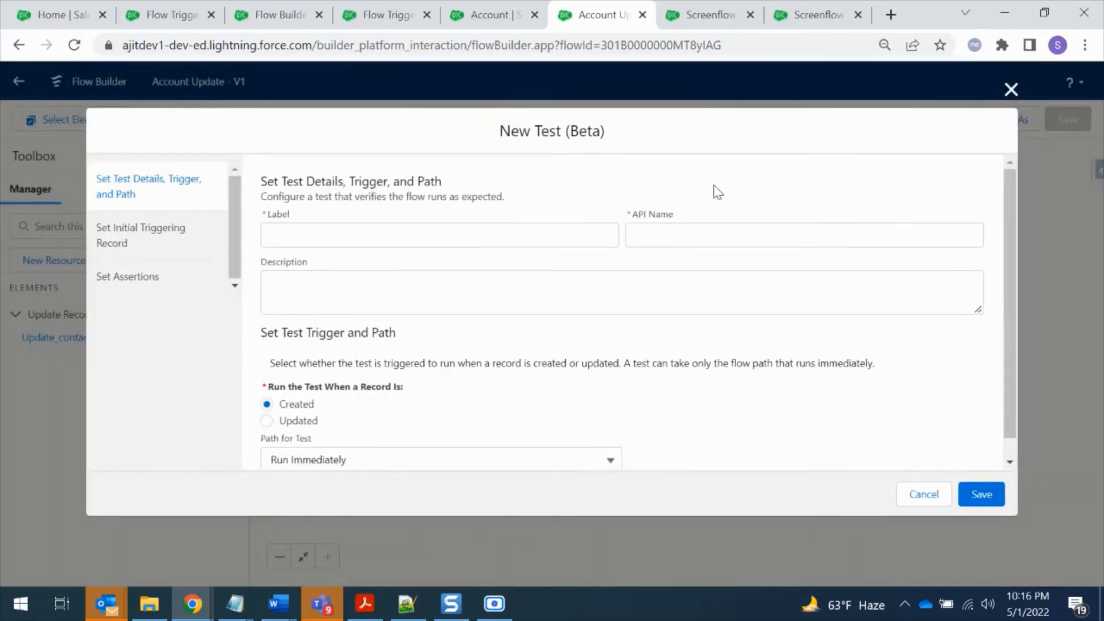
left_click(1012, 90)
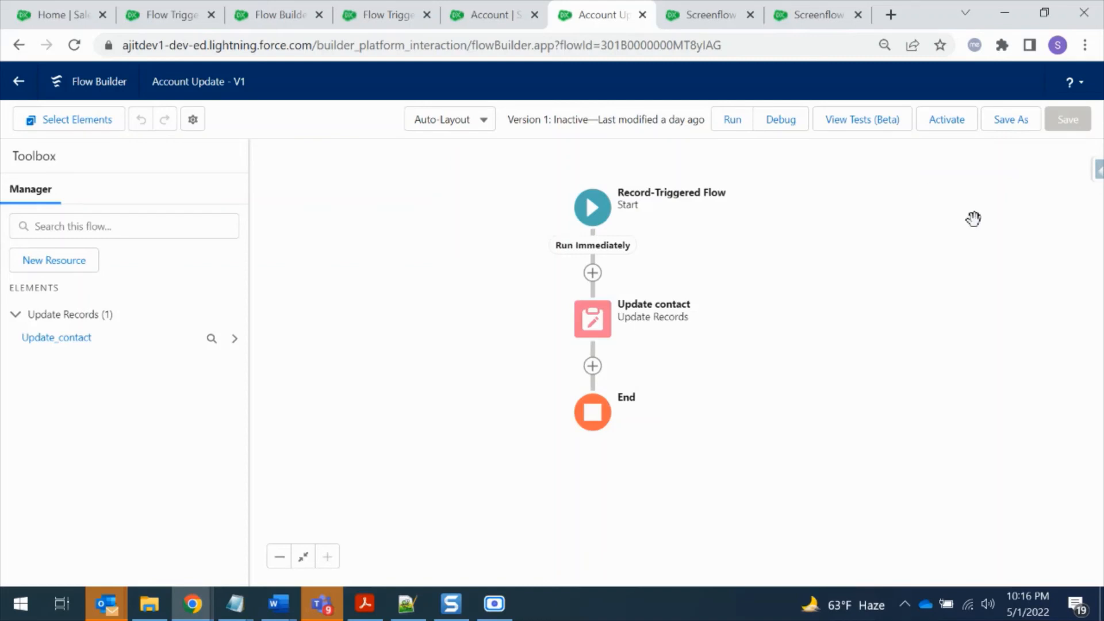
Switch to the Screenflow updates flow, inspect the New Hire Setup screen's sections and fields, and leave it without changes
left_click(697, 15)
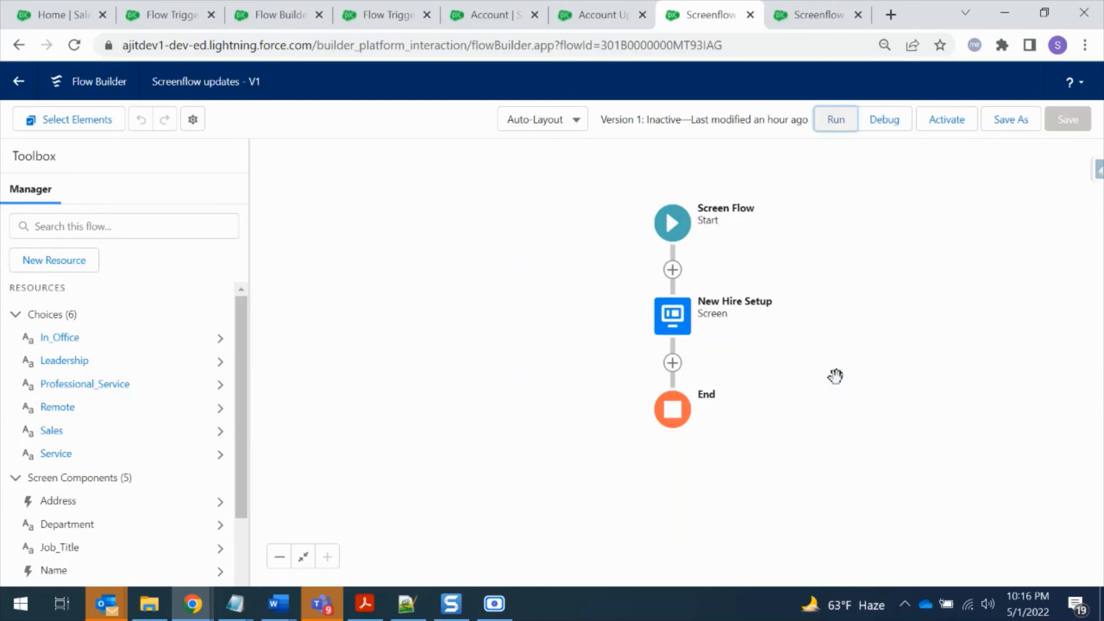
left_click(683, 322)
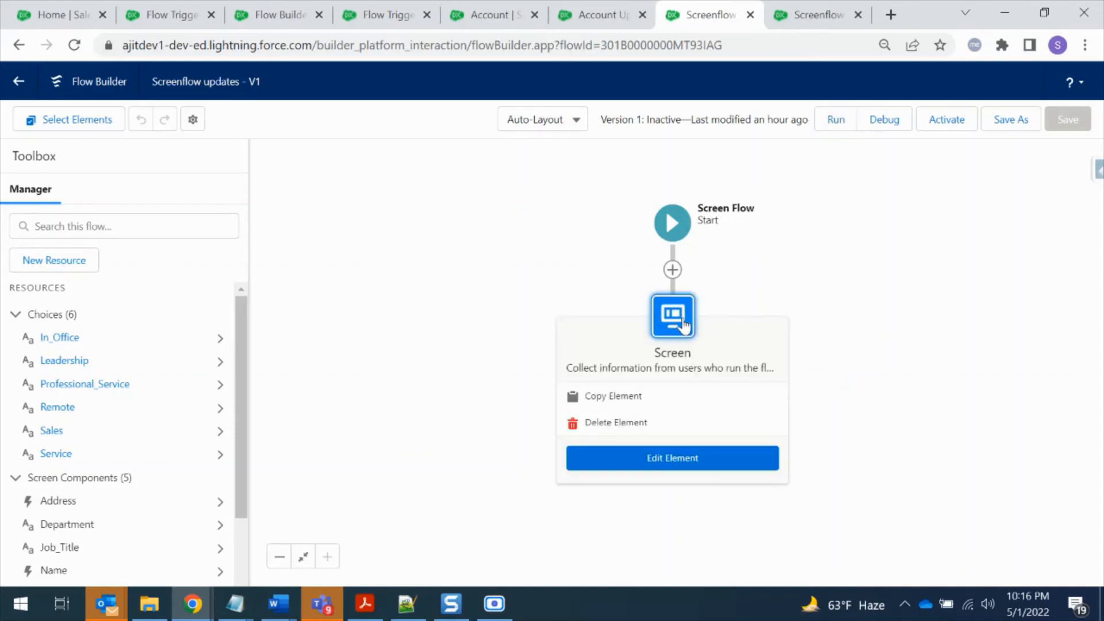
left_click(713, 461)
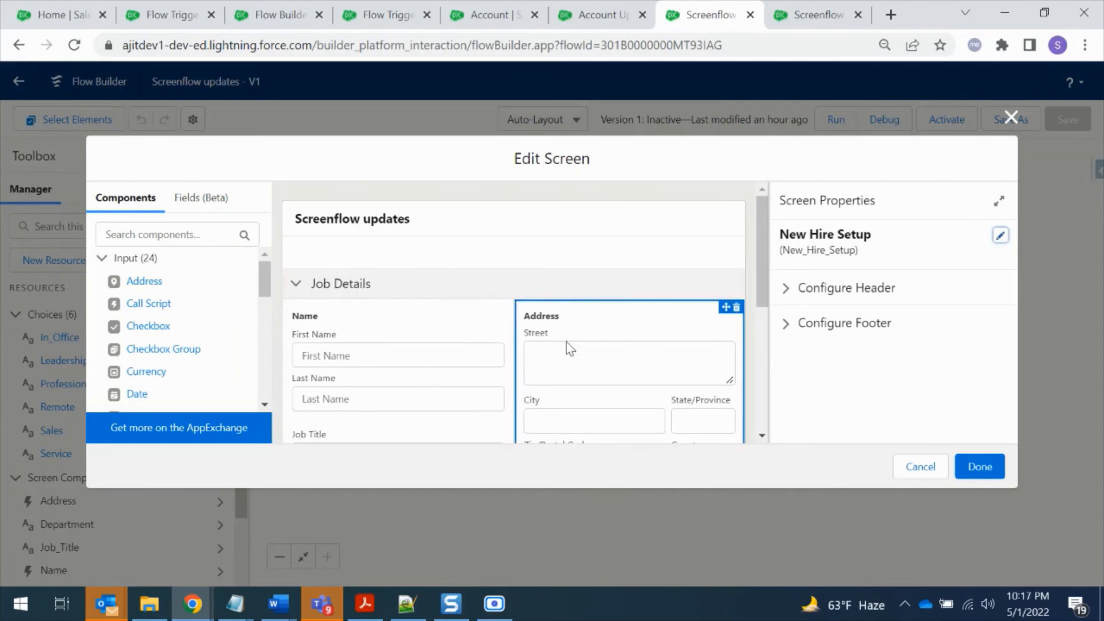
scroll(566, 345, "down", 2)
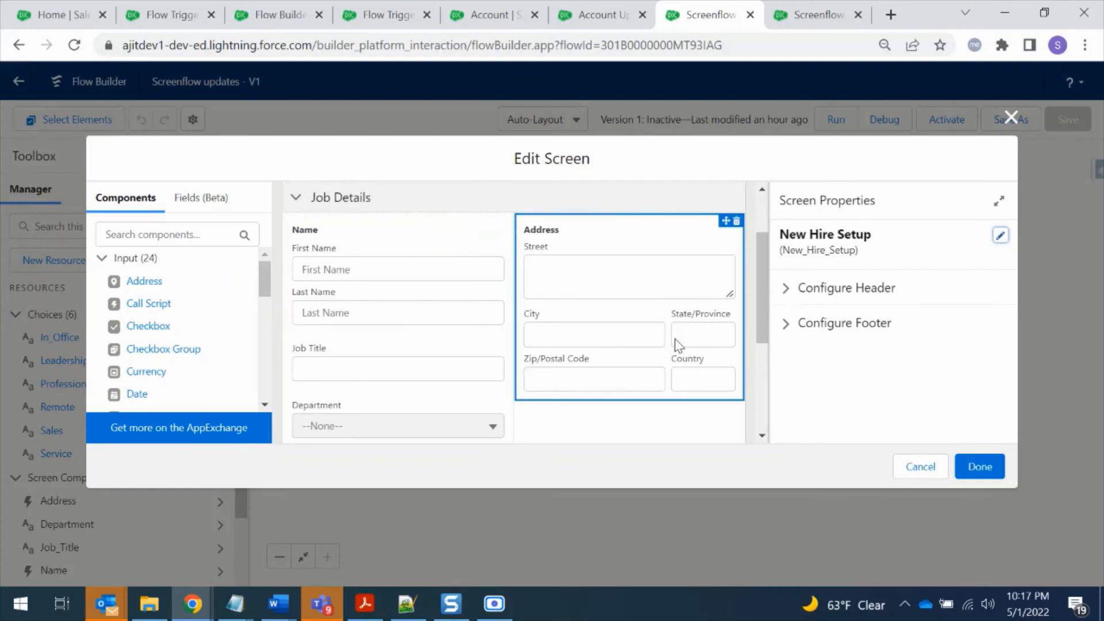
scroll(561, 346, "down", 3)
scroll(559, 340, "up", 3)
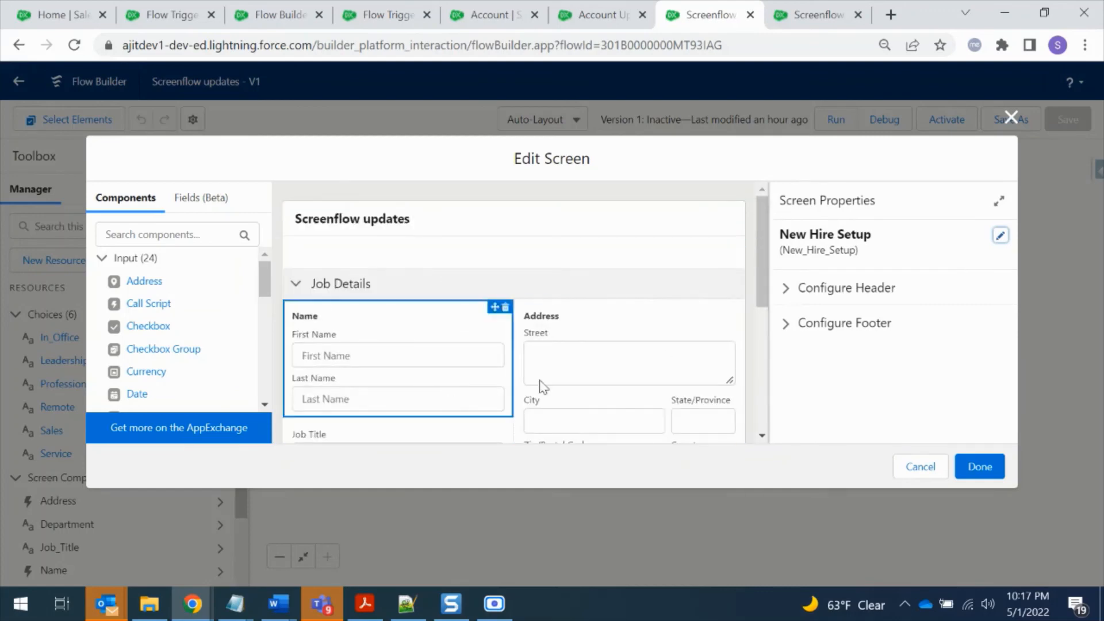
left_click(918, 467)
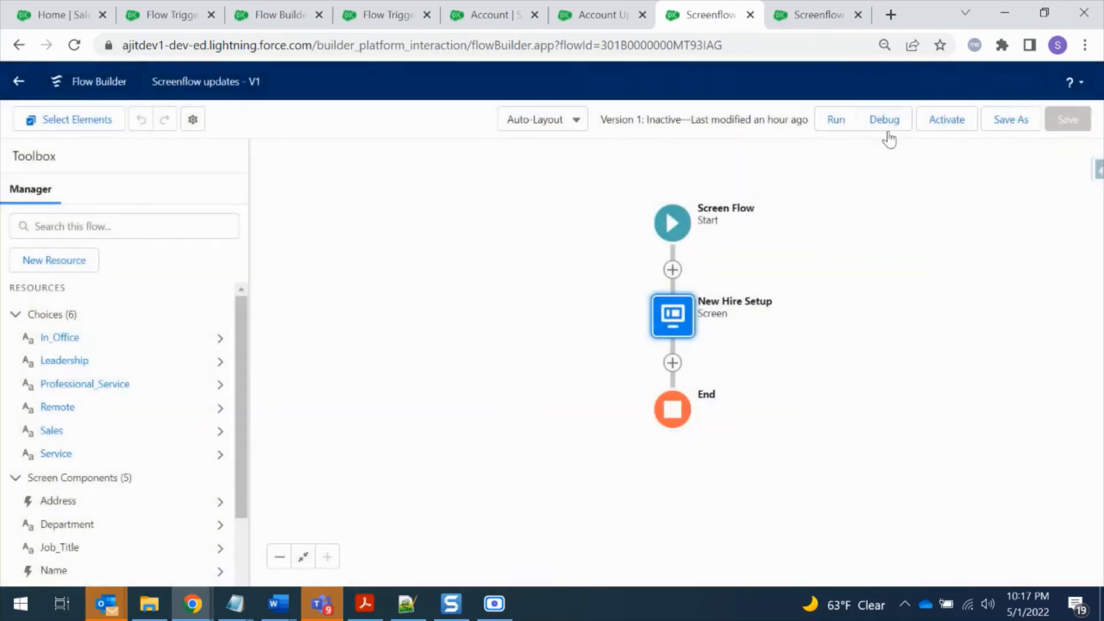
Run the Screenflow updates flow and try collapsing and expanding its Job Details section
left_click(838, 123)
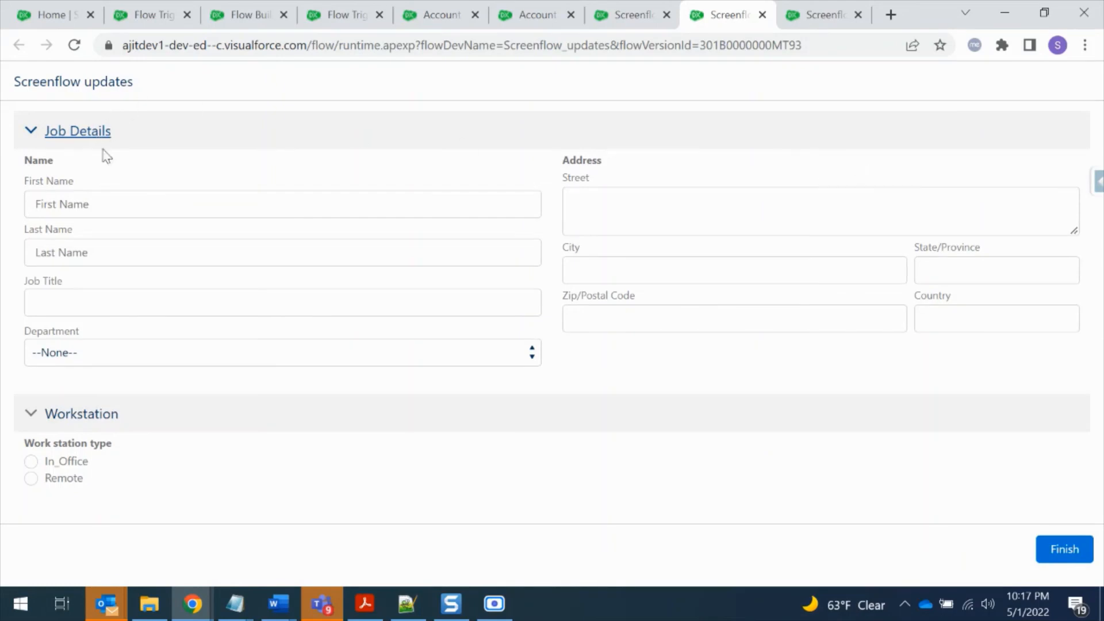
left_click(65, 134)
left_click(34, 132)
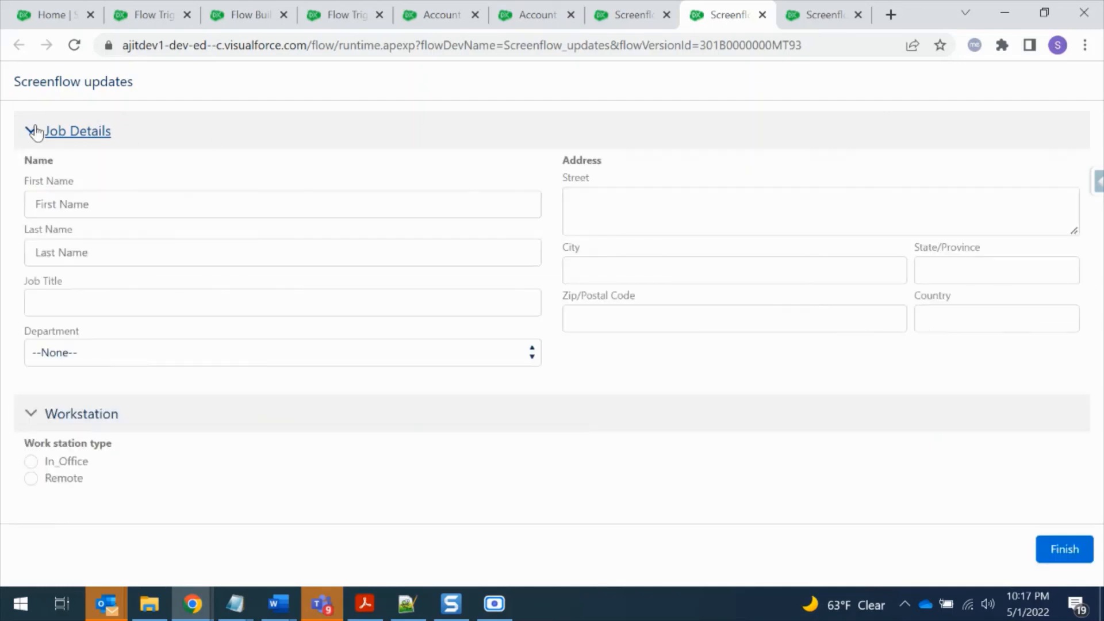